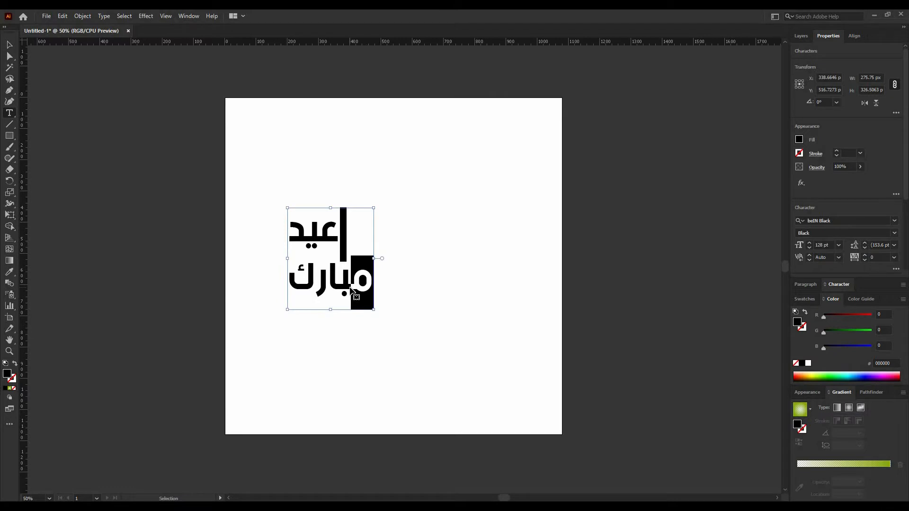
Centre-align both lines of the Arabic text and move the text block to the middle of the artboard.
{"action": "key", "text": "ctrl+a"}
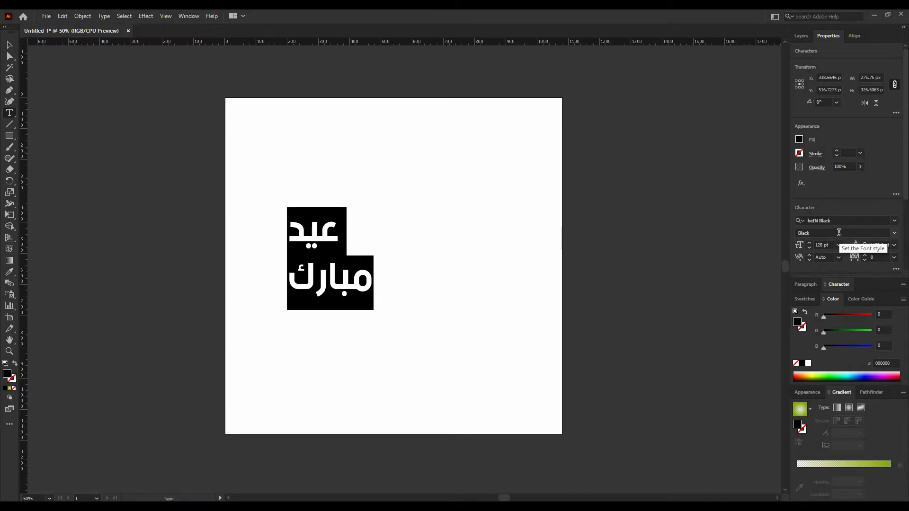
{"action": "scroll", "coordinate": [890, 141], "scroll_direction": "down", "scroll_amount": 3}
{"action": "left_click", "coordinate": [815, 186]}
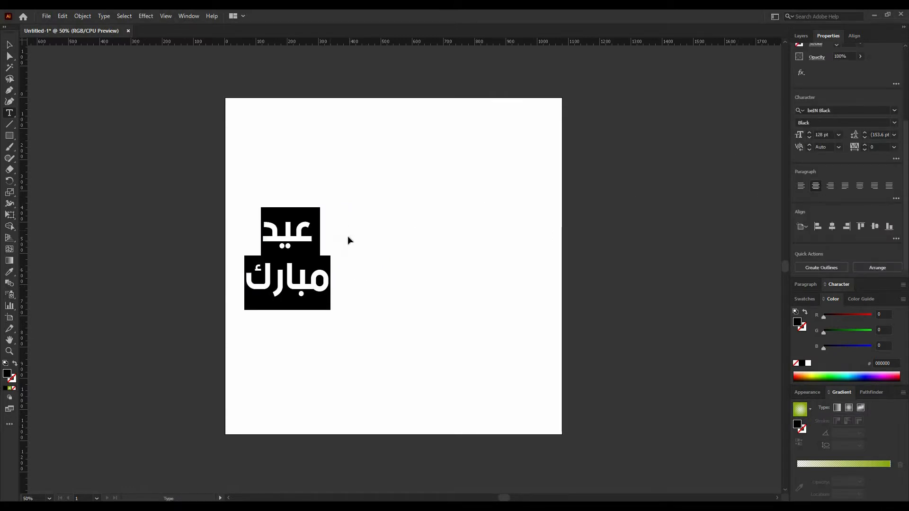
{"action": "left_click_drag", "start_coordinate": [283, 279], "coordinate": [403, 281]}
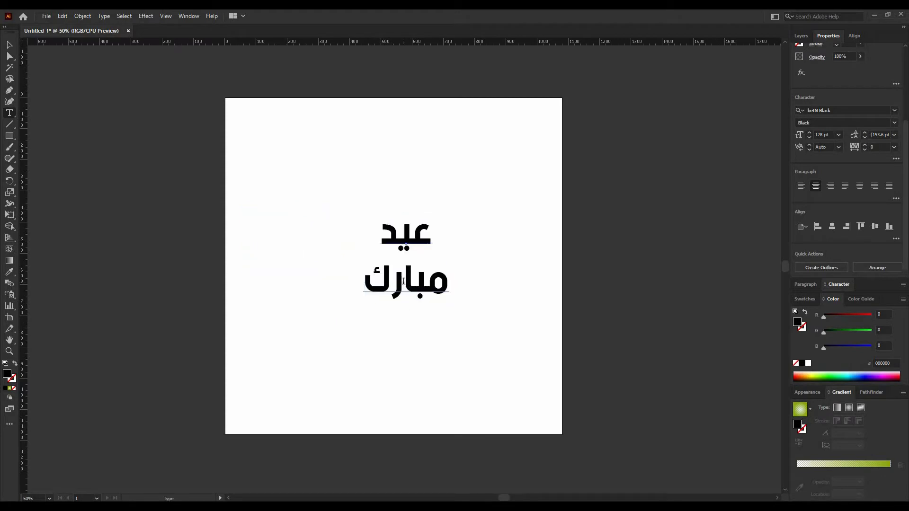
Stretch the word عيد with kashida (ـ) characters after the ع and add one at the end of the word.
{"action": "left_click", "coordinate": [415, 238]}
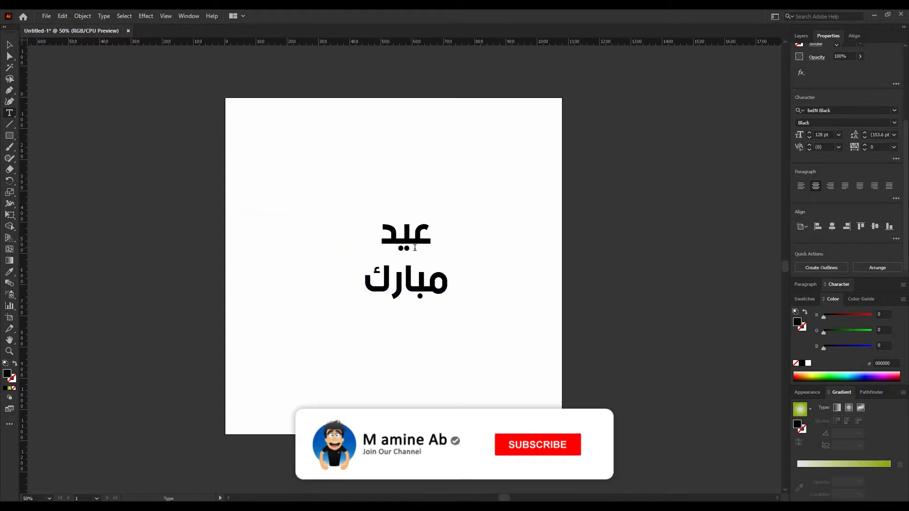
{"action": "type", "text": "ـ"}
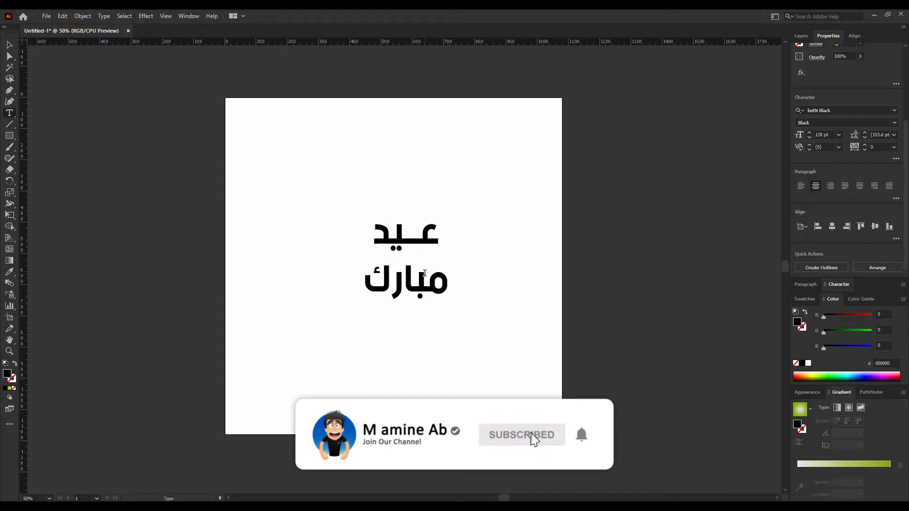
{"action": "type", "text": "ـ"}
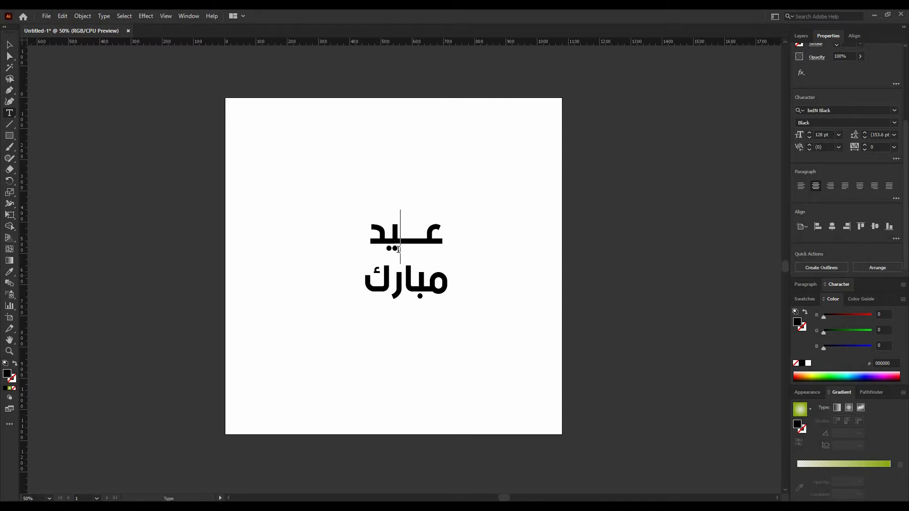
{"action": "key", "text": "Home"}
{"action": "type", "text": "ـ"}
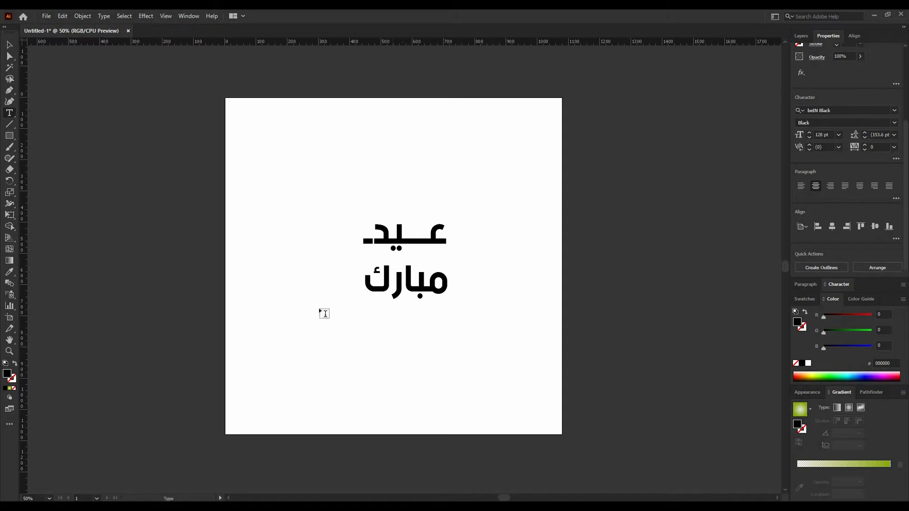
Scale the text block up to about 210 pt and tighten its leading to 149 pt.
{"action": "left_click", "coordinate": [8, 45]}
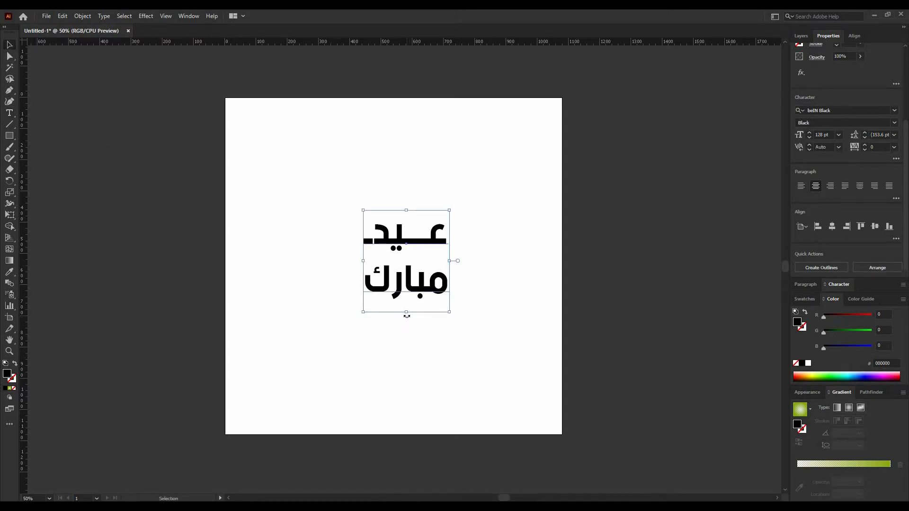
{"action": "left_click_drag", "start_coordinate": [407, 313], "coordinate": [407, 345]}
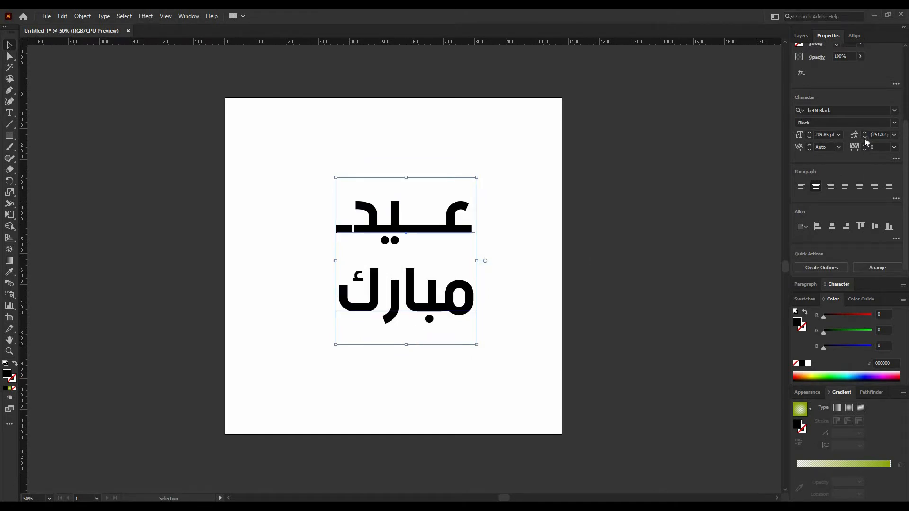
{"action": "left_click_drag", "start_coordinate": [864, 137], "coordinate": [864, 138]}
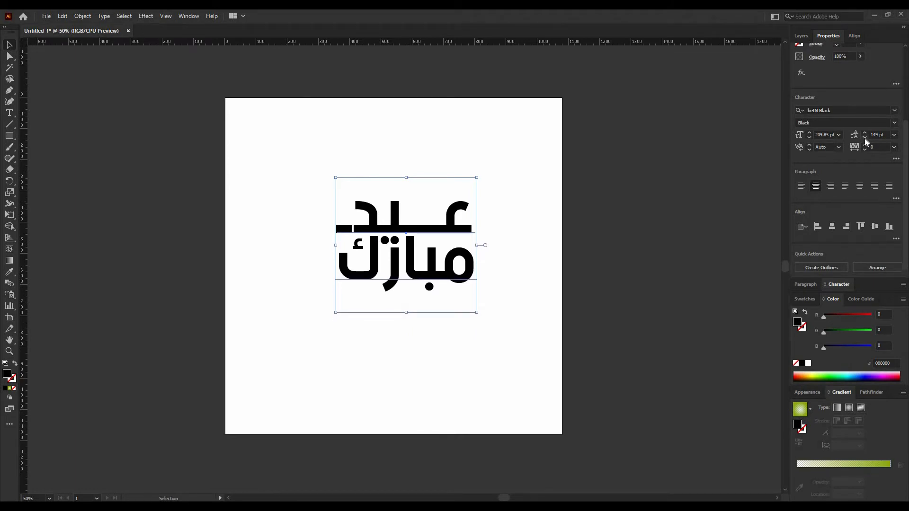
{"action": "left_click", "coordinate": [444, 342]}
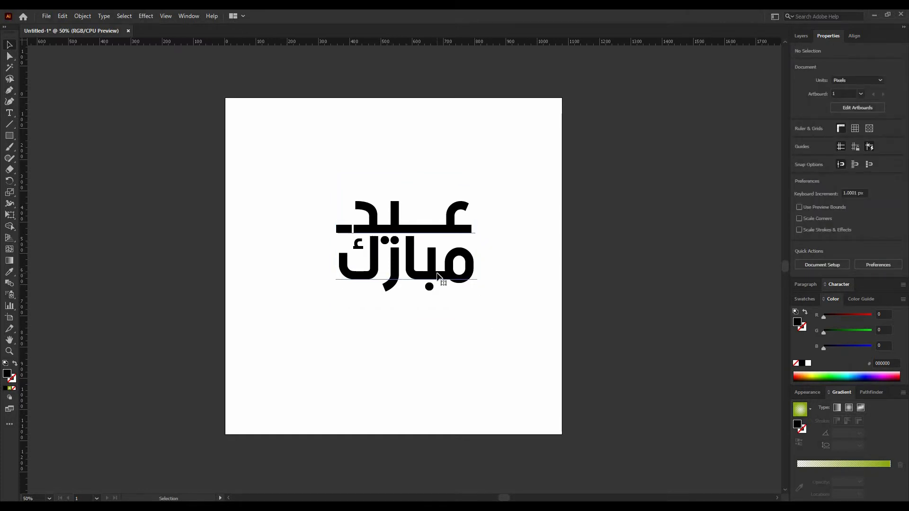
Convert the two-line text to outlines and deselect it.
{"action": "right_click", "coordinate": [371, 230]}
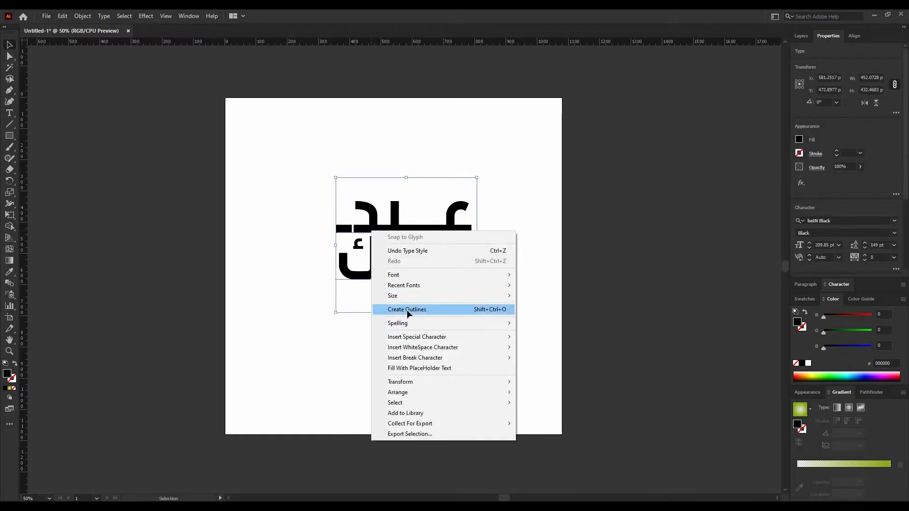
{"action": "left_click", "coordinate": [406, 309]}
{"action": "left_click", "coordinate": [65, 163]}
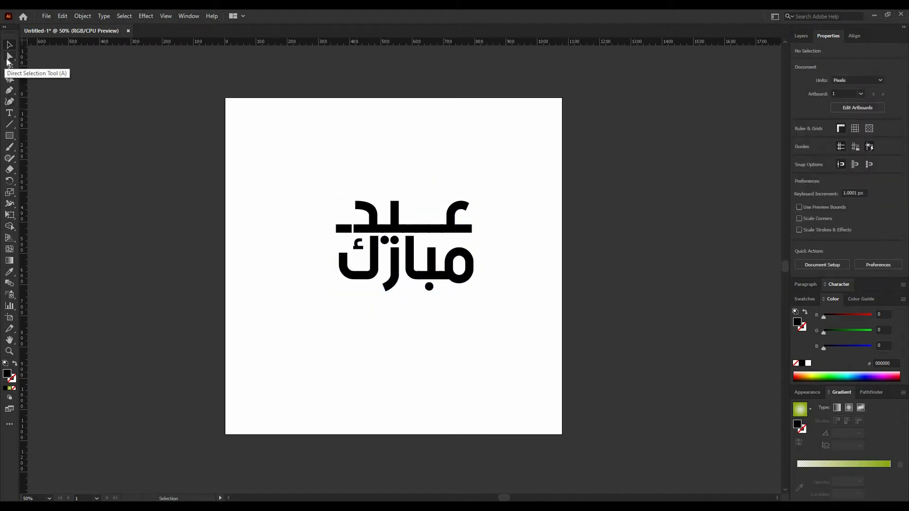
Extend the inner end of the separate kashida bar so it closes the gap to the letter د.
{"action": "left_click", "coordinate": [8, 61]}
{"action": "left_click", "coordinate": [349, 230]}
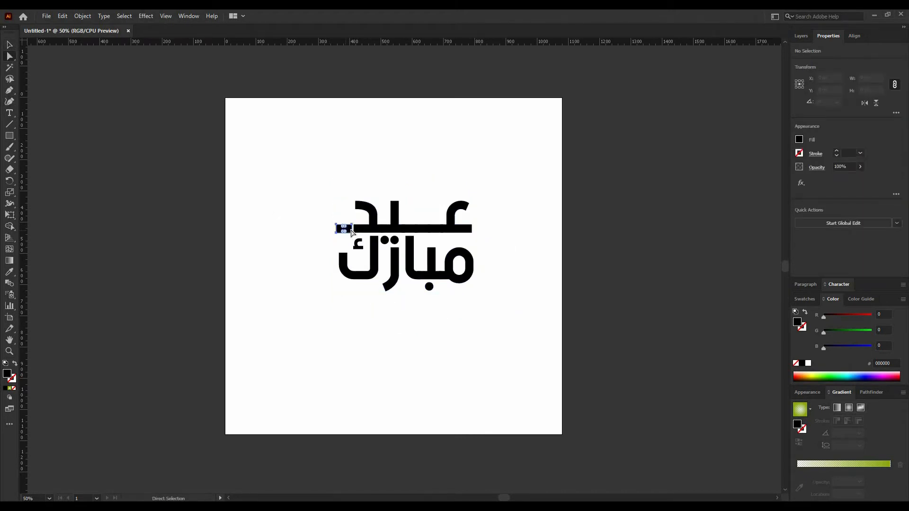
{"action": "left_click_drag", "start_coordinate": [351, 232], "coordinate": [351, 231]}
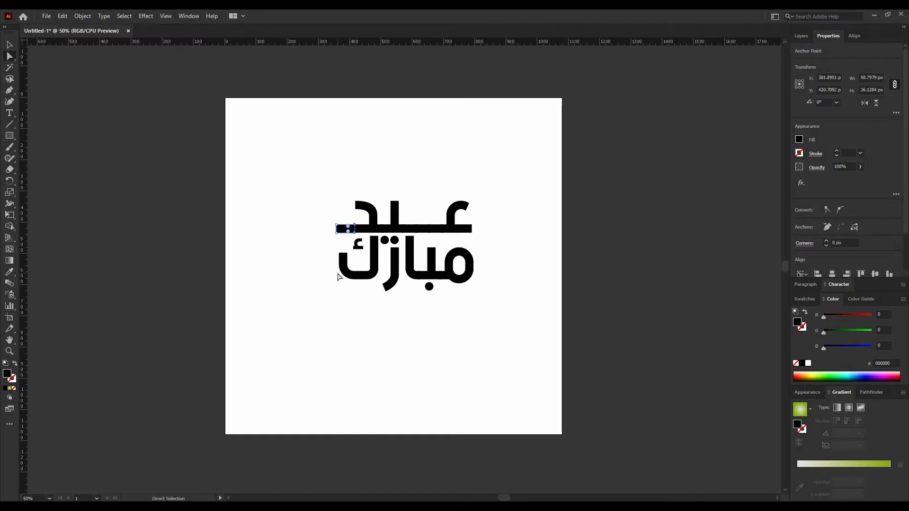
{"action": "left_click", "coordinate": [10, 45]}
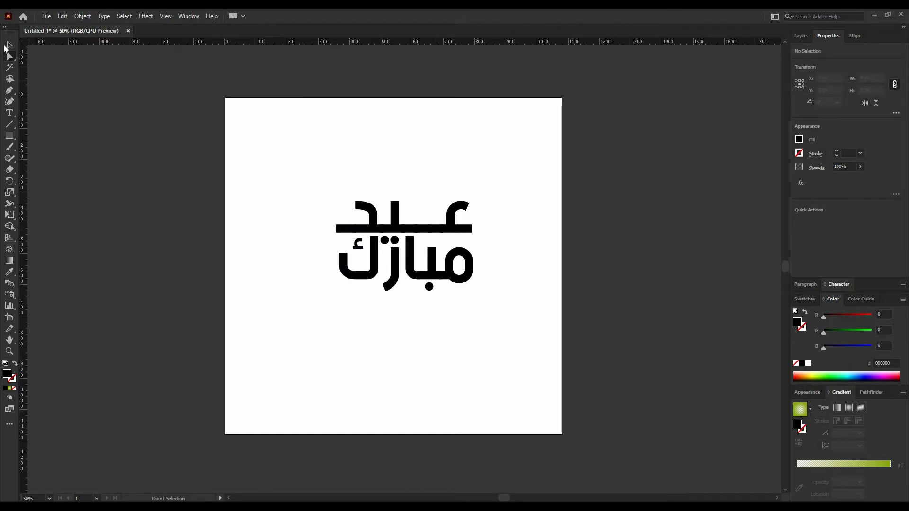
{"action": "left_click", "coordinate": [253, 139]}
{"action": "left_click_drag", "start_coordinate": [272, 159], "coordinate": [518, 301]}
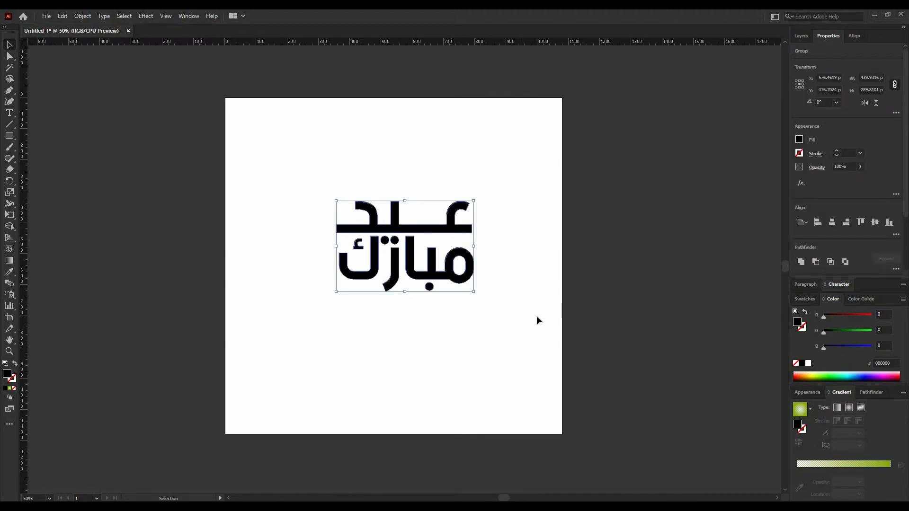
{"action": "left_click", "coordinate": [483, 361]}
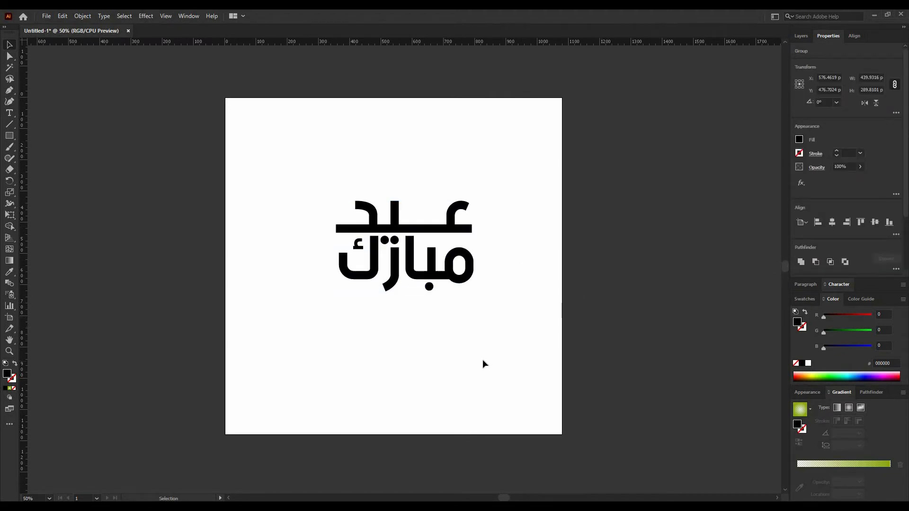
Draw a short vertical line hanging below the letter ك with the Pen tool, using no fill and a 4 pt black stroke.
{"action": "left_click", "coordinate": [9, 95]}
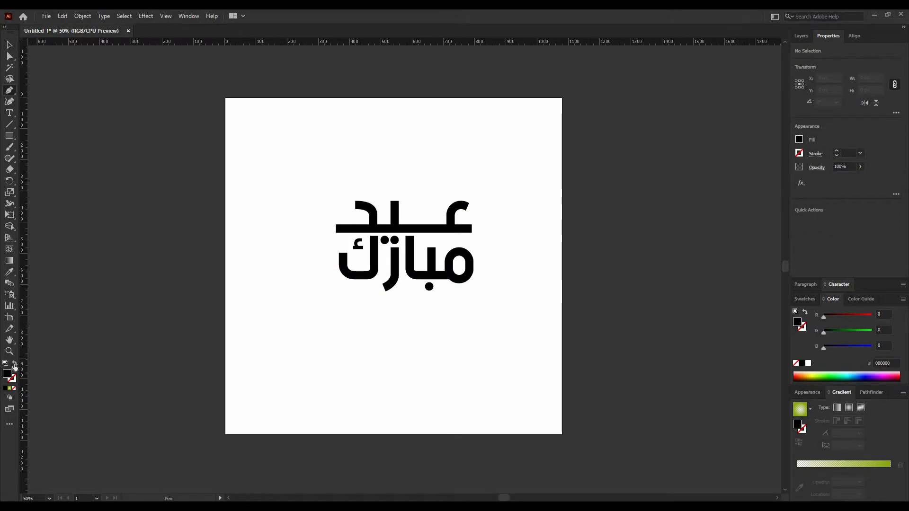
{"action": "left_click", "coordinate": [14, 365]}
{"action": "left_click", "coordinate": [13, 379]}
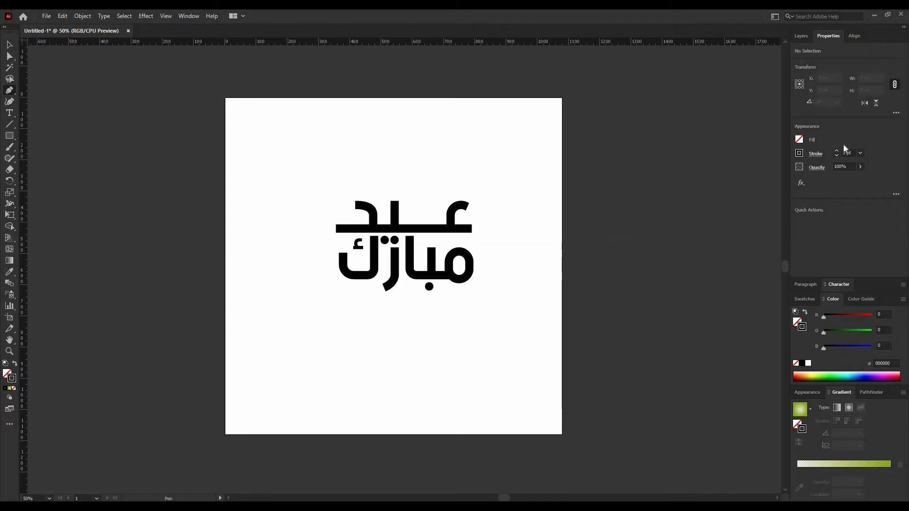
{"action": "key", "text": "Up"}
{"action": "left_click", "coordinate": [359, 281]}
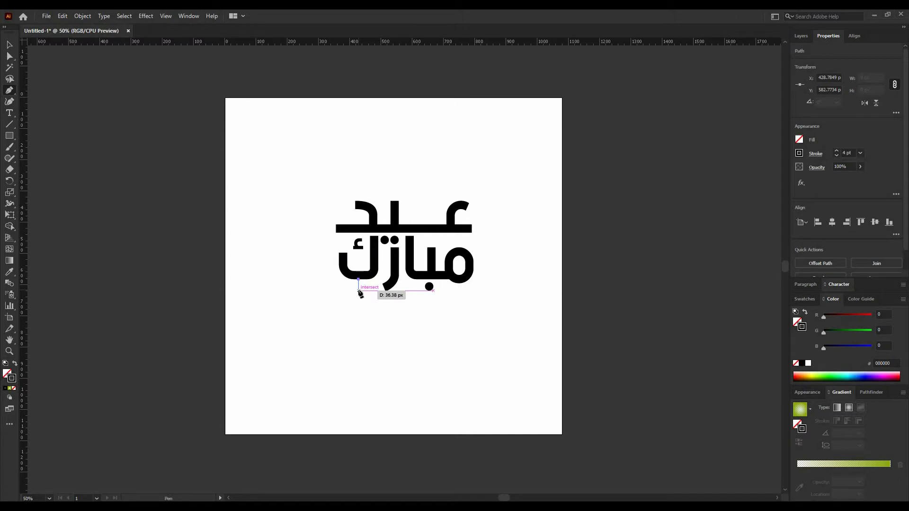
{"action": "left_click", "coordinate": [359, 297]}
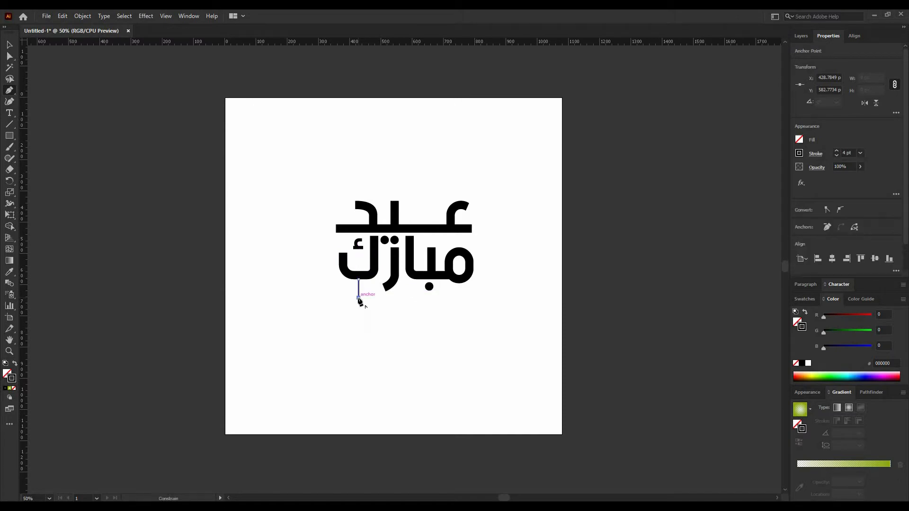
{"action": "left_click", "coordinate": [395, 336], "text": "ctrl"}
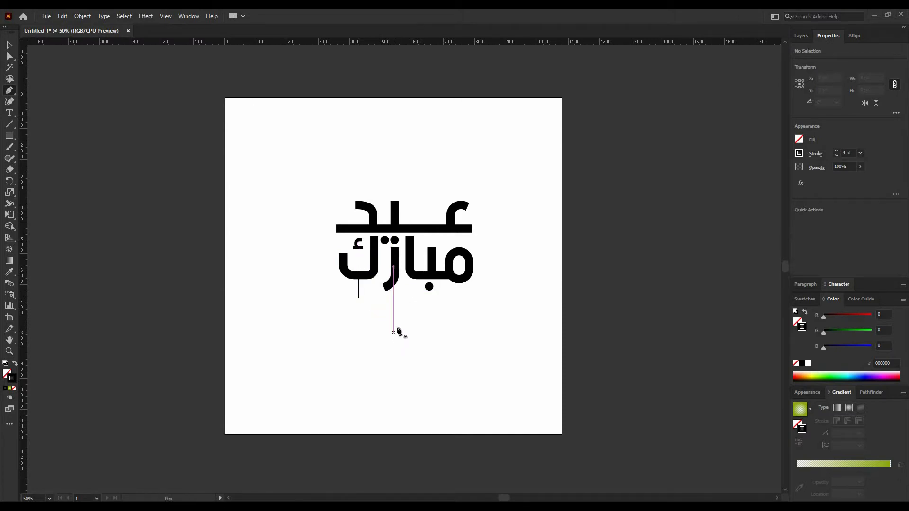
Draw a second short vertical line, about 70 px long, hanging below the outer edge of the letter م.
{"action": "left_click", "coordinate": [469, 280]}
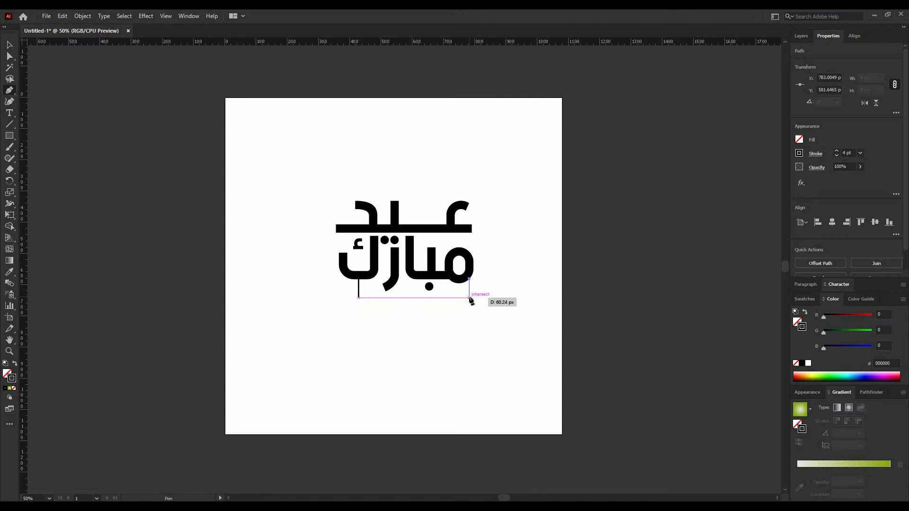
{"action": "left_click", "coordinate": [469, 301]}
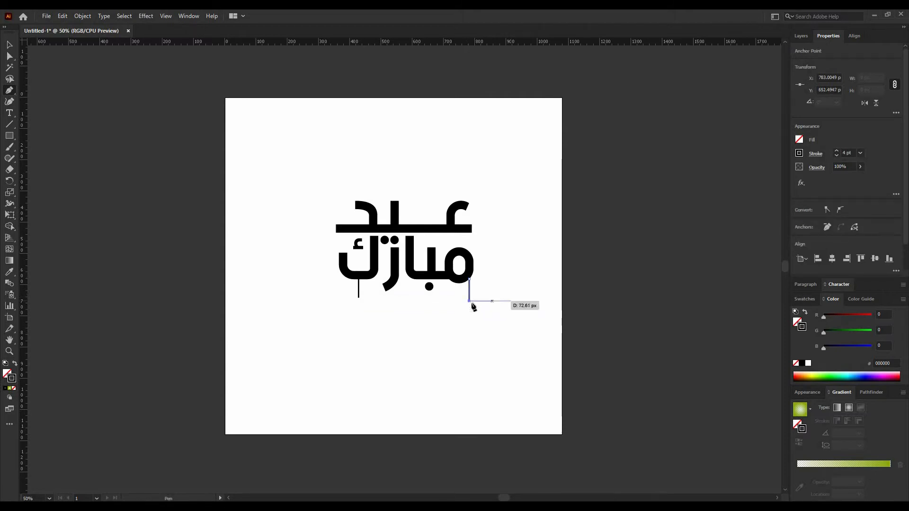
{"action": "left_click", "coordinate": [426, 319], "text": "ctrl"}
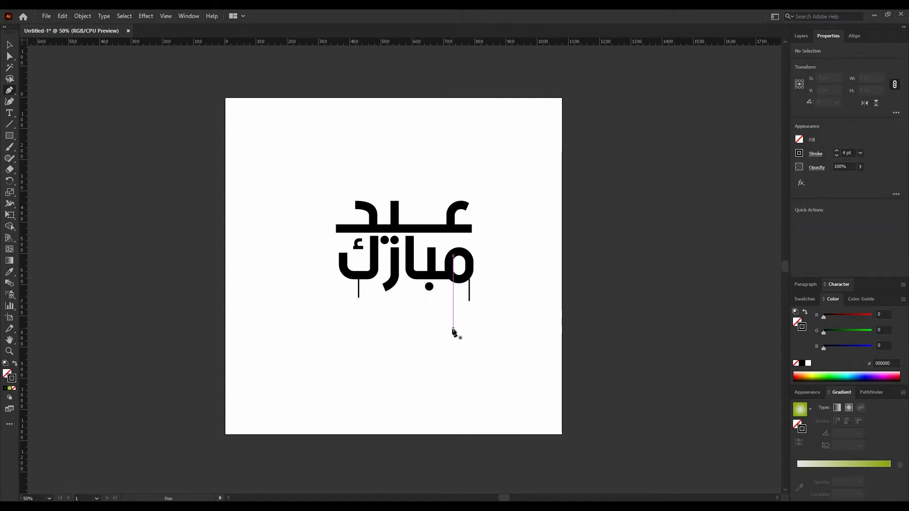
Draw a third short vertical line hanging below the base of the letter ا and extend its upper end into the letter.
{"action": "left_click", "coordinate": [405, 273]}
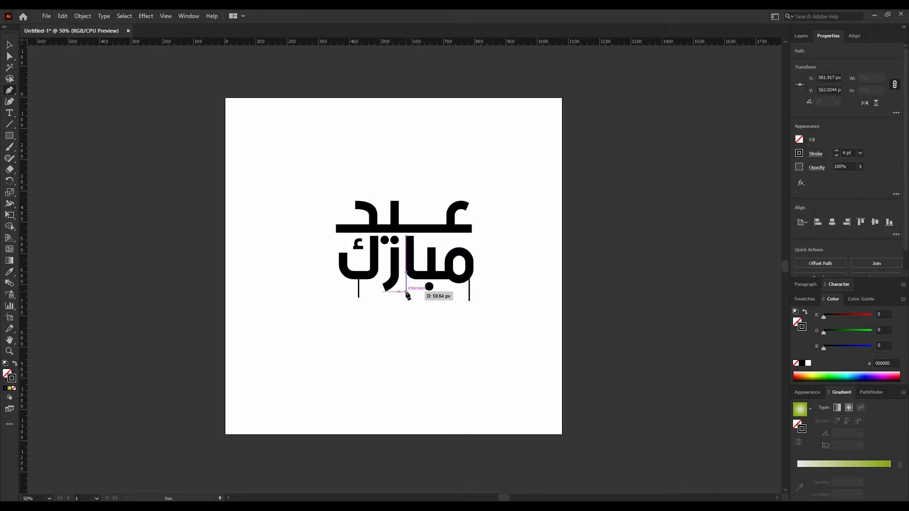
{"action": "left_click", "coordinate": [406, 291]}
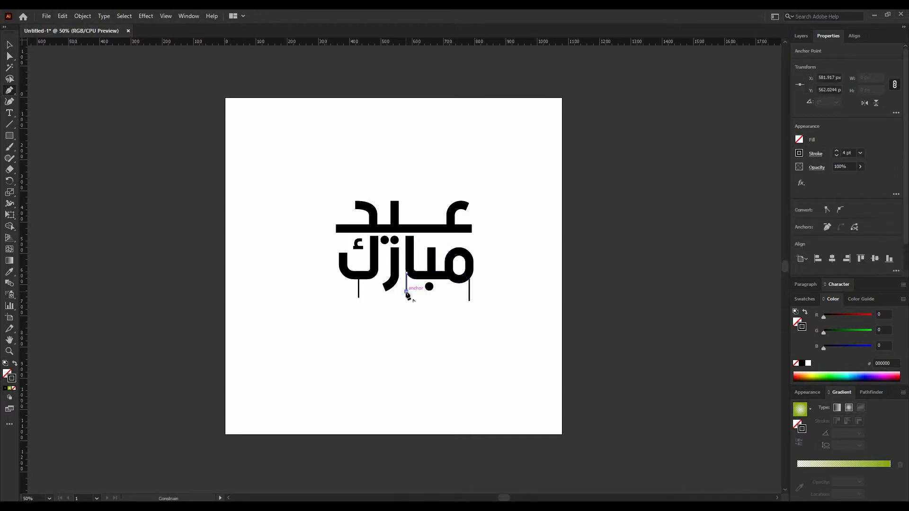
{"action": "left_click", "coordinate": [409, 319], "text": "ctrl"}
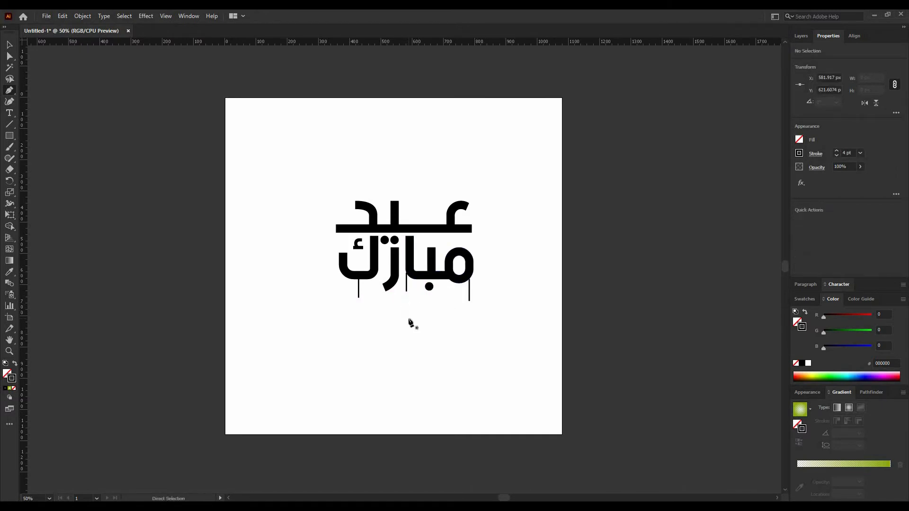
{"action": "left_click", "coordinate": [407, 275]}
{"action": "left_click", "coordinate": [407, 275]}
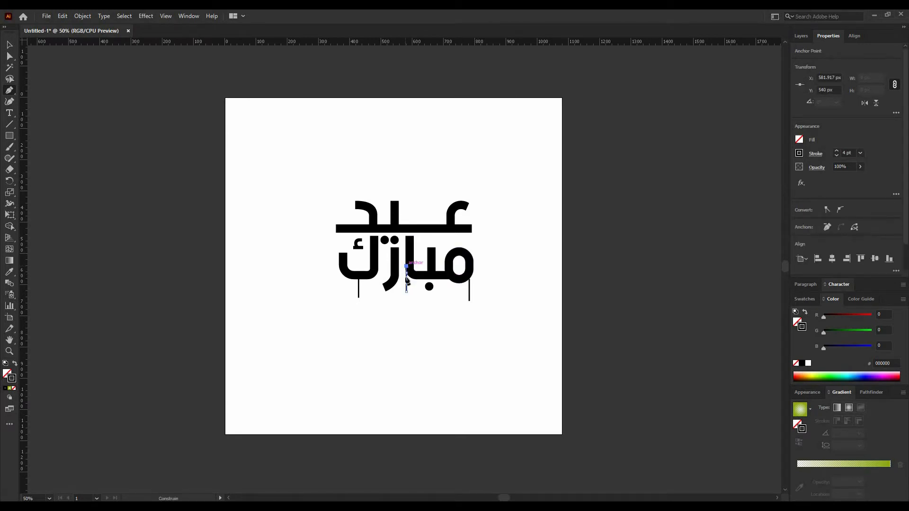
{"action": "left_click", "coordinate": [10, 44]}
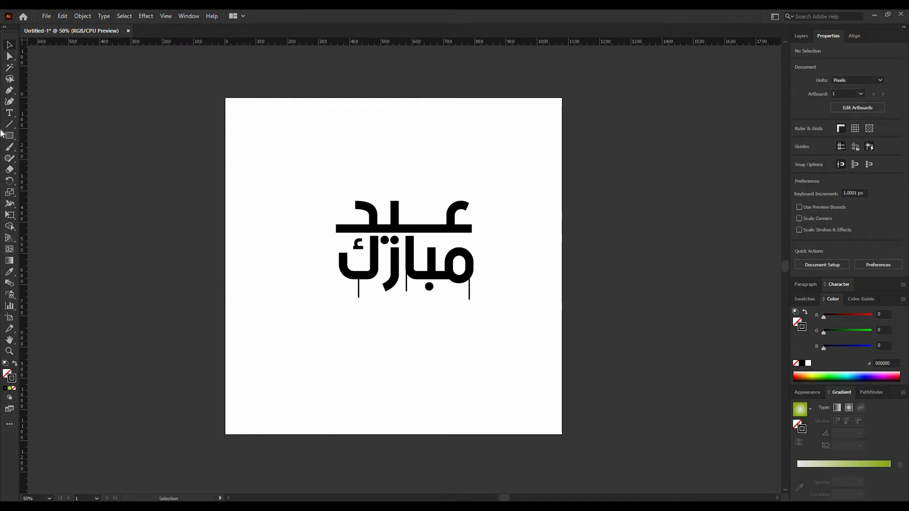
Draw an unfilled circle about 138 px in diameter in the empty area above and to the left of the lettering.
{"action": "left_click_drag", "start_coordinate": [12, 135], "coordinate": [36, 157]}
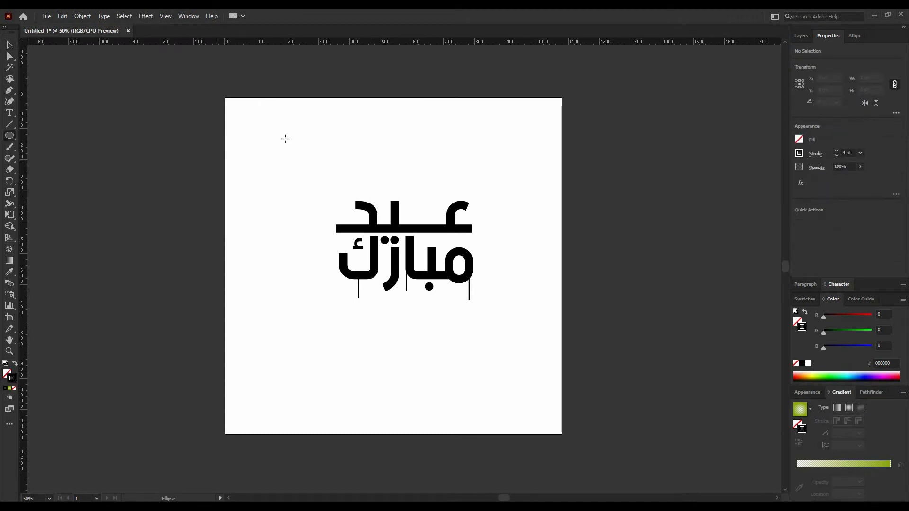
{"action": "left_click_drag", "start_coordinate": [280, 146], "coordinate": [269, 177]}
{"action": "key", "text": "v"}
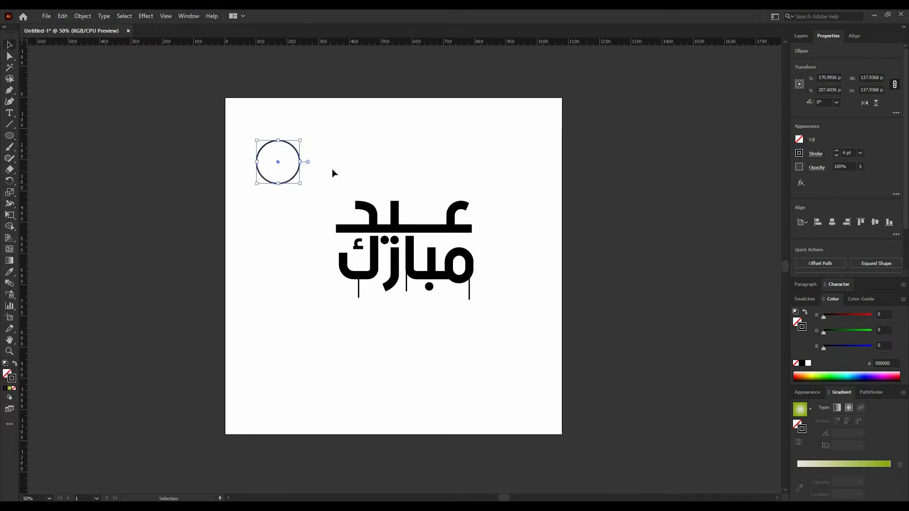
Copy the circle, paste the copy in front, and scale the copy down toward the original's upper-right side.
{"action": "left_click", "coordinate": [65, 17]}
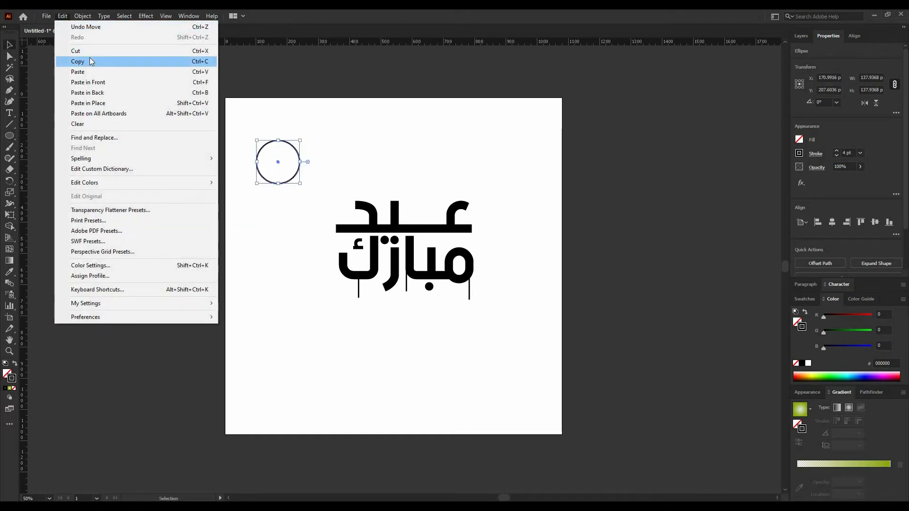
{"action": "left_click", "coordinate": [65, 15]}
{"action": "left_click", "coordinate": [65, 15]}
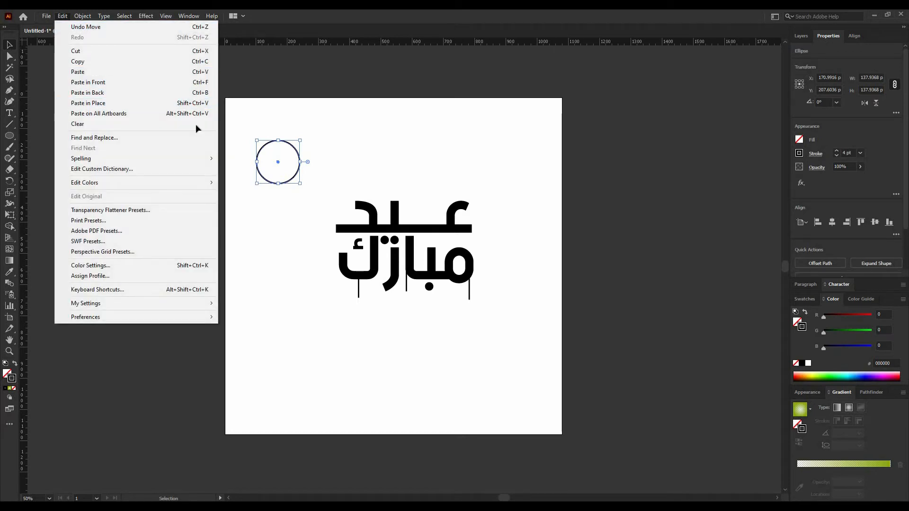
{"action": "left_click", "coordinate": [280, 169]}
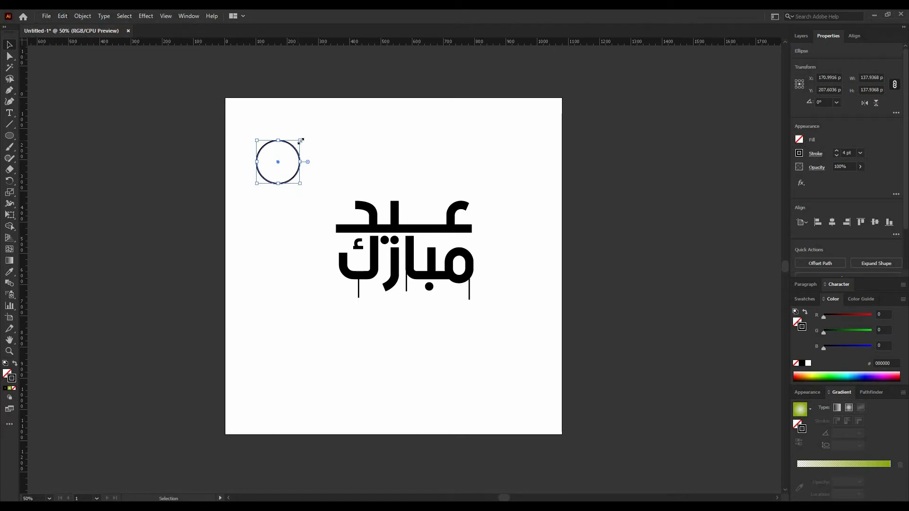
{"action": "left_click_drag", "start_coordinate": [257, 184], "coordinate": [263, 176]}
{"action": "left_click", "coordinate": [320, 182]}
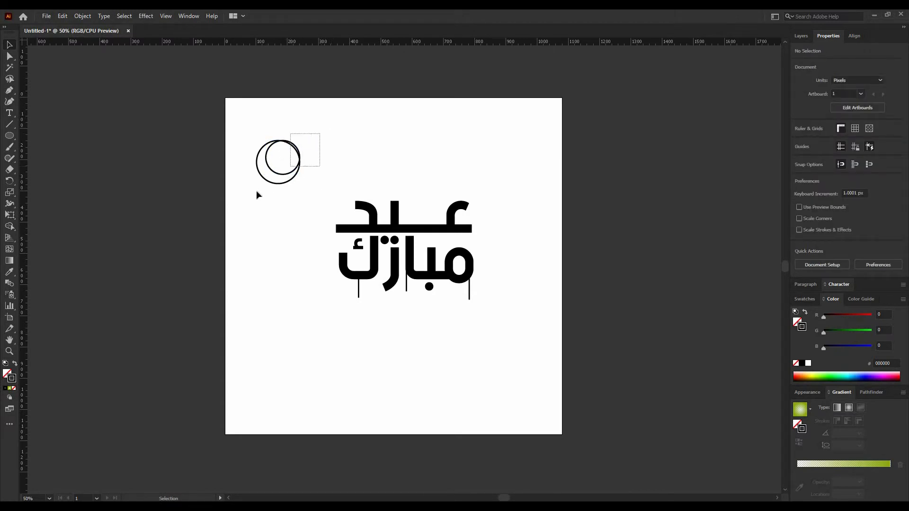
Select both circles and remove the inner circle's area with the Shape Builder tool to leave a crescent moon.
{"action": "left_click_drag", "start_coordinate": [257, 194], "coordinate": [236, 197]}
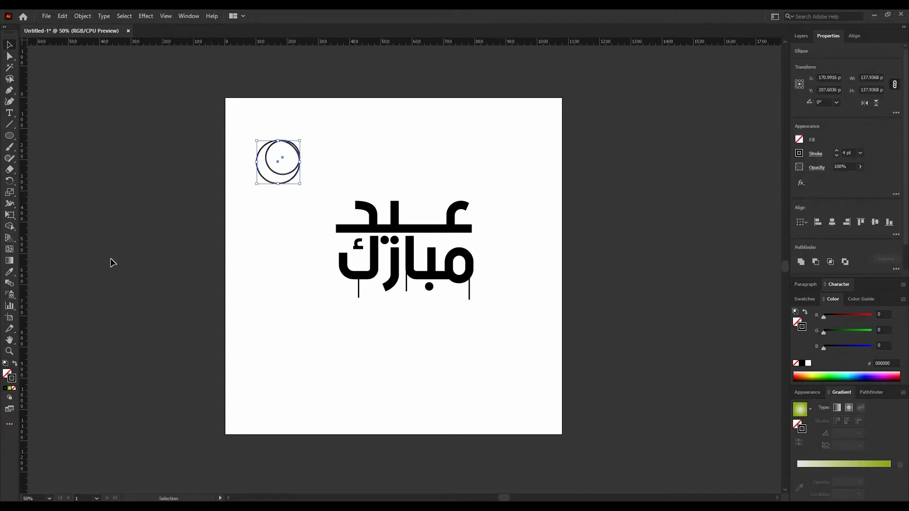
{"action": "left_click", "coordinate": [9, 227]}
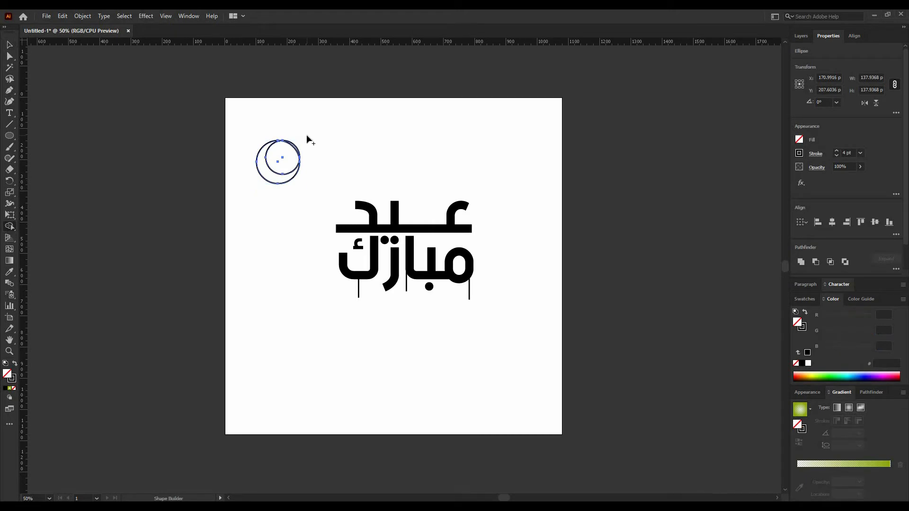
{"action": "left_click_drag", "start_coordinate": [290, 142], "coordinate": [277, 156]}
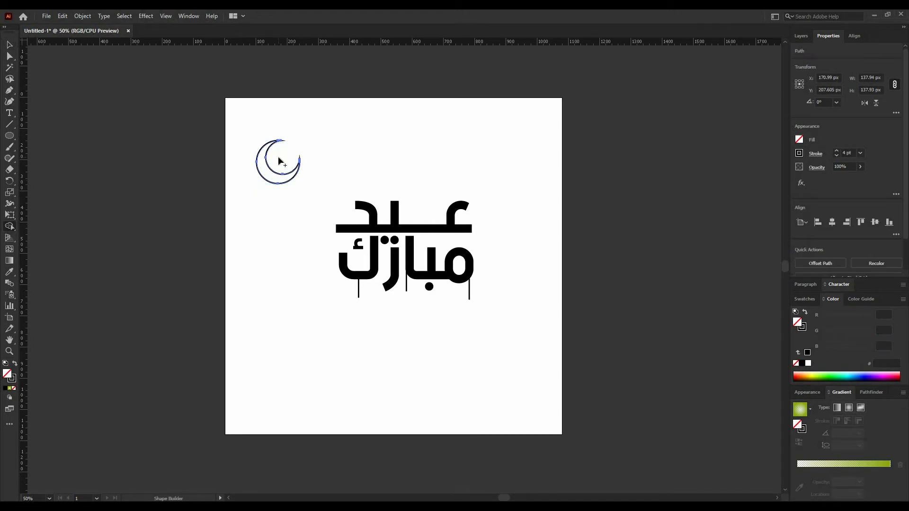
Move the crescent moon above the stretched stroke of عيد, between the upright letter and the ع.
{"action": "left_click", "coordinate": [9, 46]}
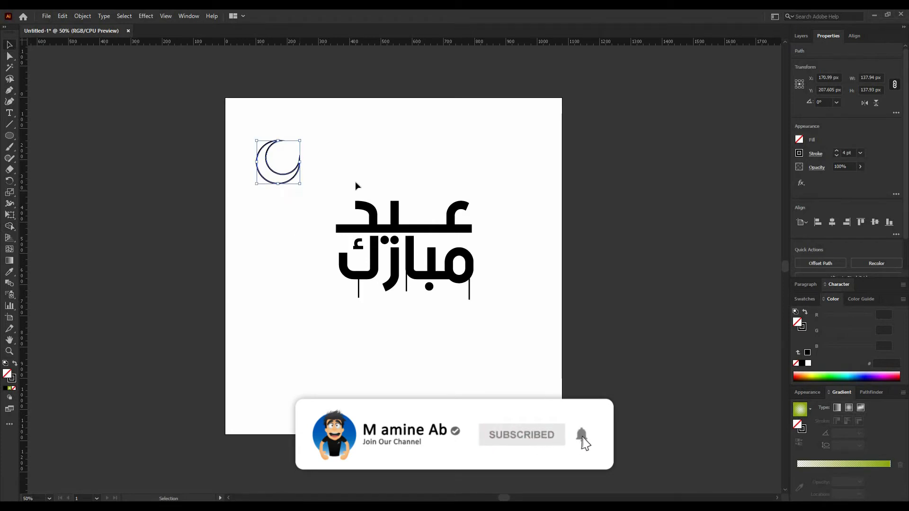
{"action": "left_click_drag", "start_coordinate": [287, 179], "coordinate": [435, 203]}
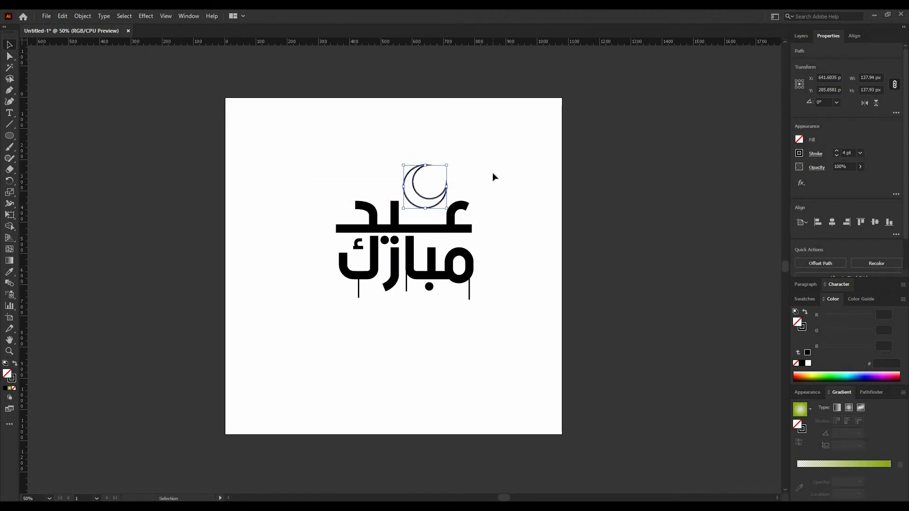
{"action": "left_click", "coordinate": [492, 176]}
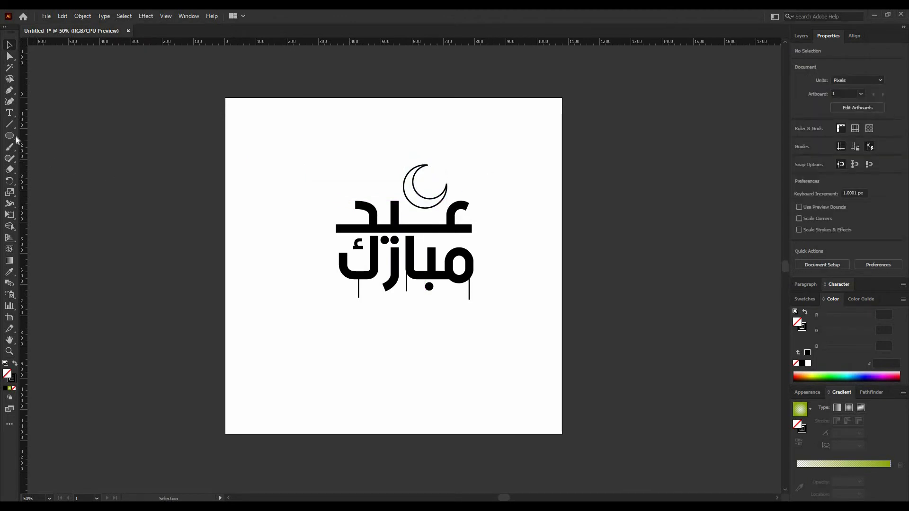
Create an unfilled five-pointed star with radii of 25 px and 50 px in the empty area above and left of the lettering.
{"action": "left_click_drag", "start_coordinate": [16, 135], "coordinate": [47, 180]}
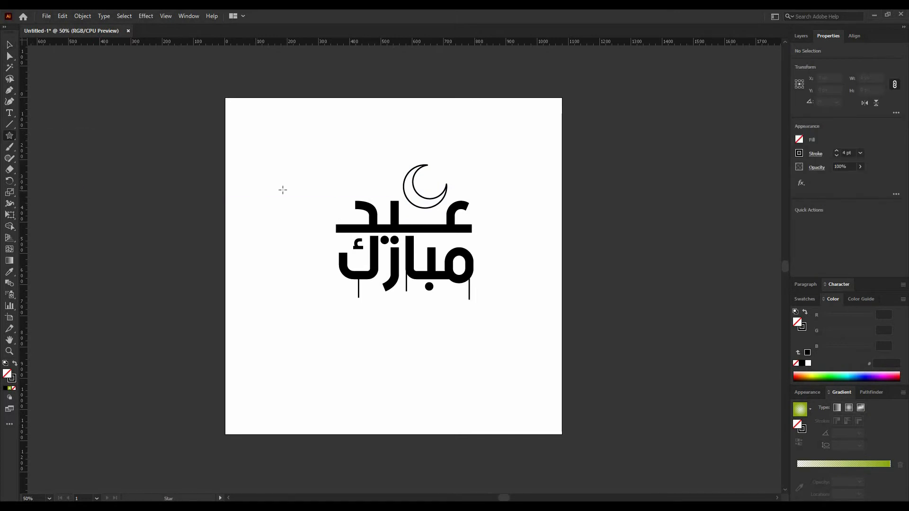
{"action": "left_click", "coordinate": [281, 165]}
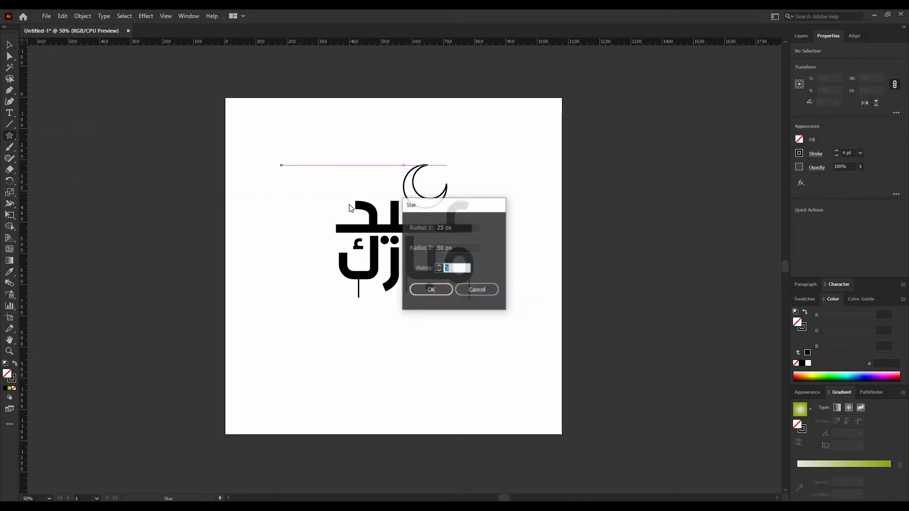
{"action": "left_click", "coordinate": [433, 291]}
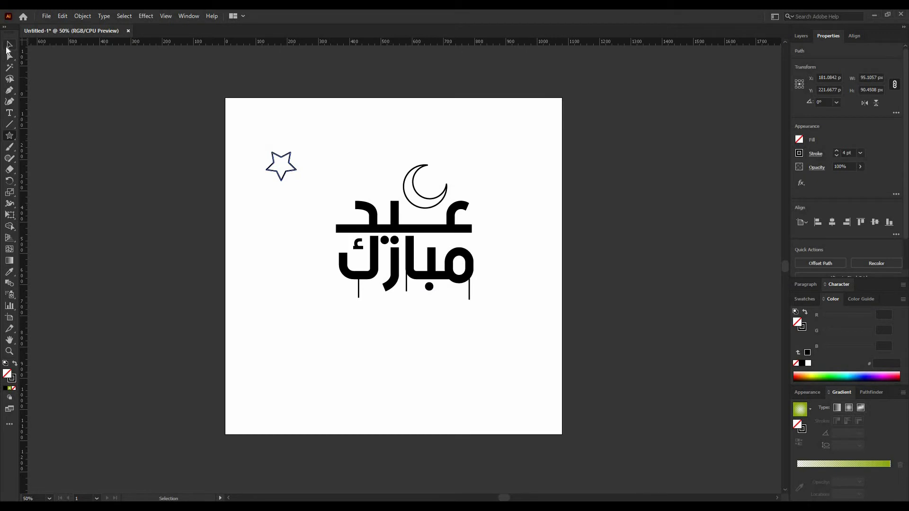
Turn the star upright, scale it down to about 70 px wide, and place it above the letter د.
{"action": "left_click", "coordinate": [4, 43]}
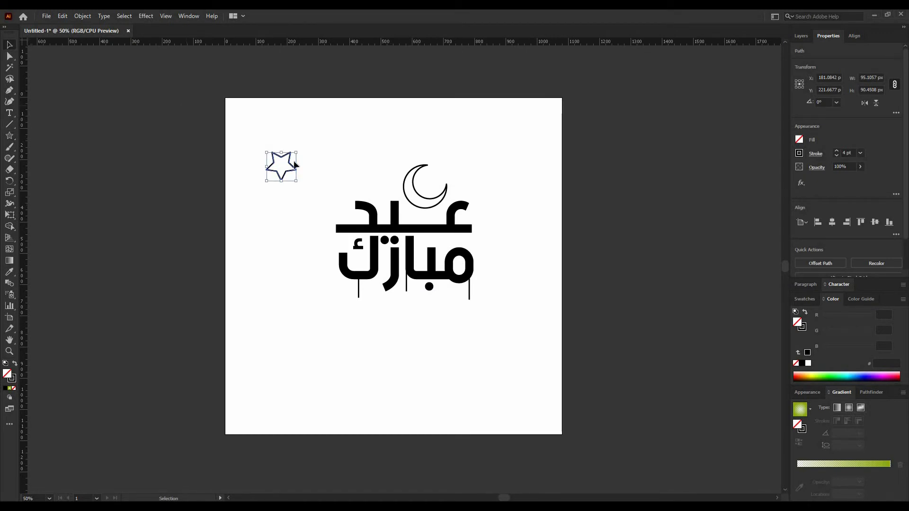
{"action": "left_click_drag", "start_coordinate": [299, 195], "coordinate": [361, 199]}
{"action": "left_click", "coordinate": [289, 202]}
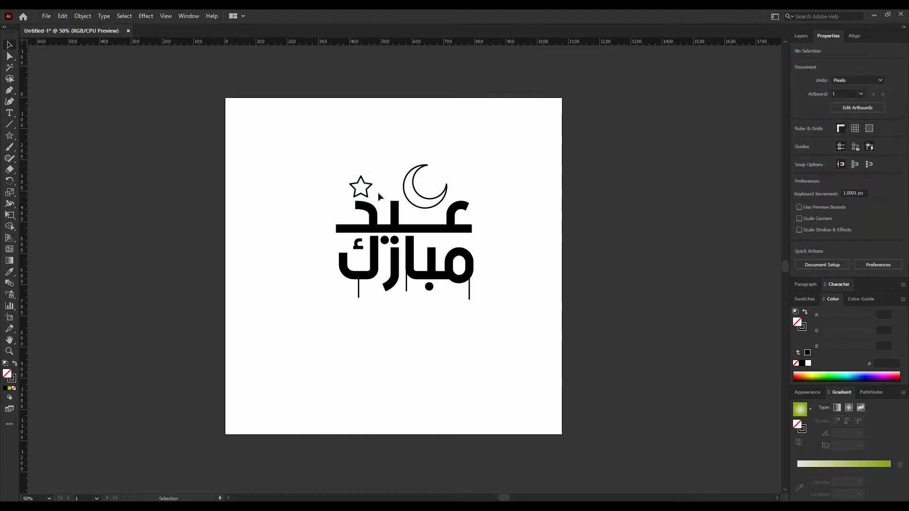
Shrink the star slightly and place copies of it at the lower ends of the hanging lines under ك and م.
{"action": "left_click", "coordinate": [364, 191]}
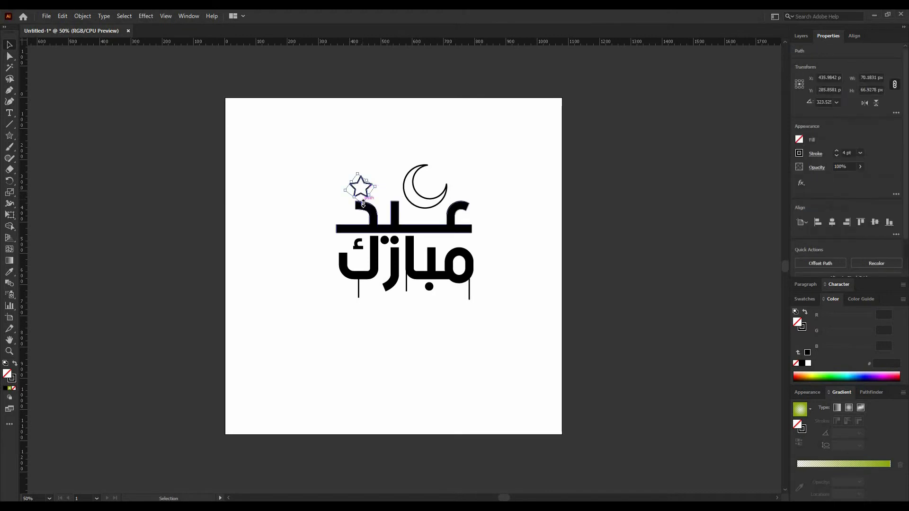
{"action": "left_click_drag", "start_coordinate": [363, 194], "coordinate": [367, 316]}
{"action": "left_click", "coordinate": [396, 200]}
{"action": "left_click", "coordinate": [474, 335]}
{"action": "left_click", "coordinate": [404, 343]}
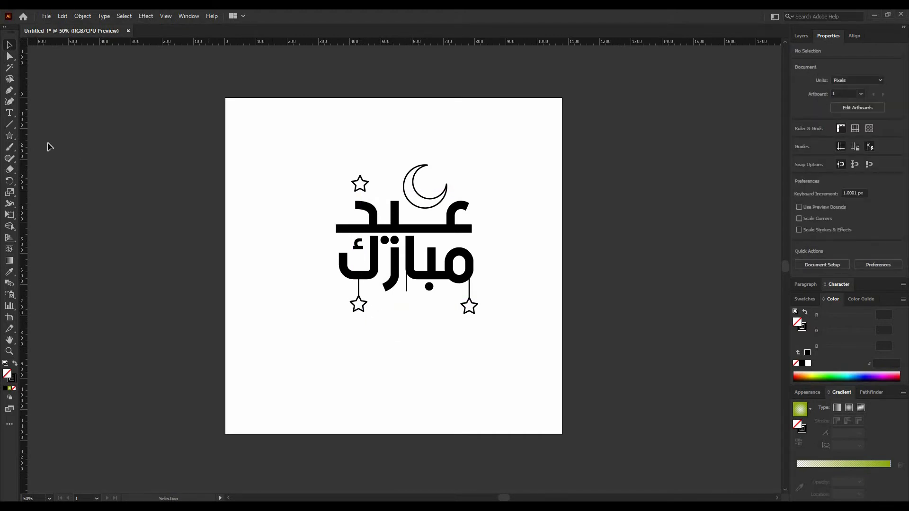
Draw an unfilled rectangle about 165 by 50 px in the empty area below the lettering.
{"action": "left_click_drag", "start_coordinate": [8, 139], "coordinate": [48, 136]}
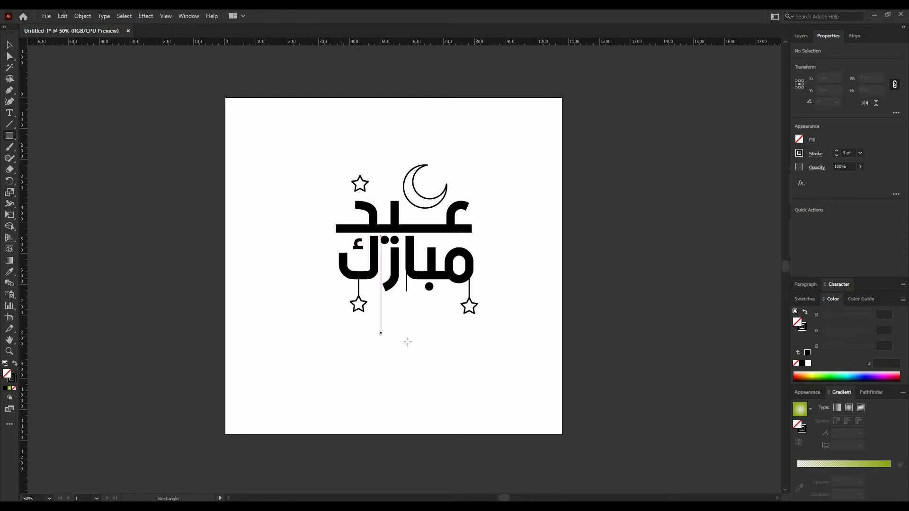
{"action": "left_click_drag", "start_coordinate": [399, 348], "coordinate": [451, 363]}
Lower the rectangle's top edge and move both top corners inward to form a symmetrical trapezoid.
{"action": "key", "text": "a"}
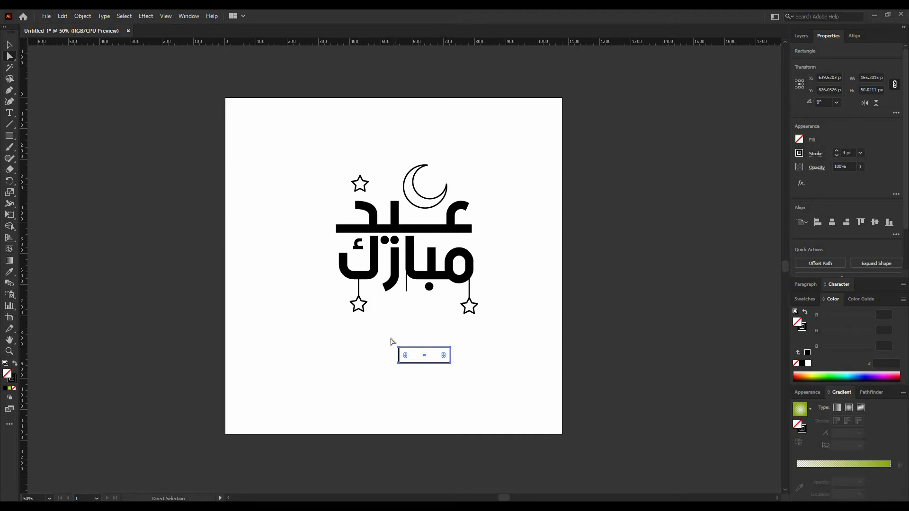
{"action": "left_click_drag", "start_coordinate": [392, 341], "coordinate": [471, 357]}
{"action": "key", "text": "Down"}
{"action": "key", "text": "Down"}
{"action": "key", "text": "Down"}
{"action": "key", "text": "Down"}
{"action": "key", "text": "Down"}
{"action": "key", "text": "Down"}
{"action": "key", "text": "Down"}
{"action": "key", "text": "Down"}
{"action": "key", "text": "Down"}
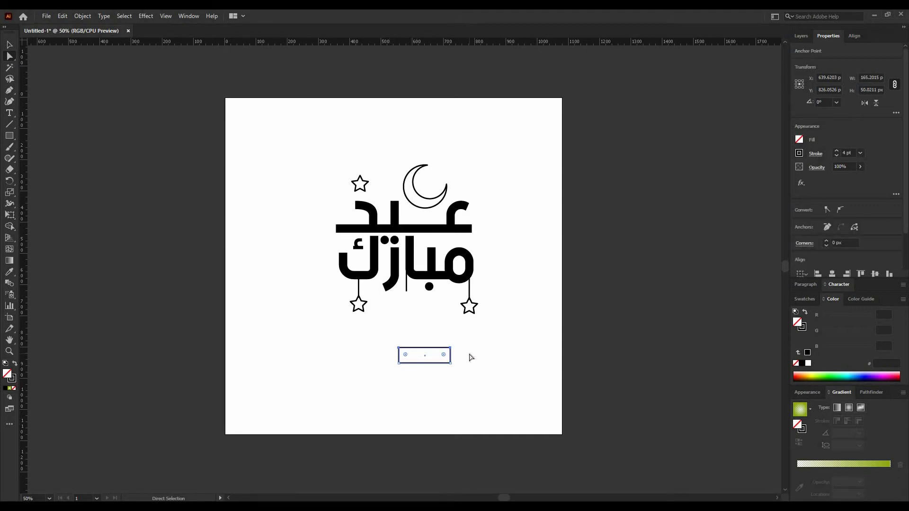
{"action": "key", "text": "Down"}
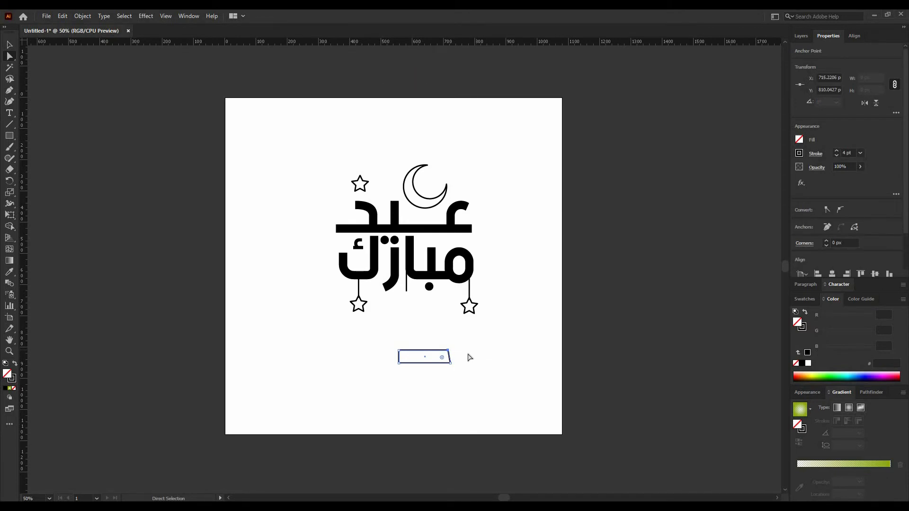
{"action": "left_click", "coordinate": [399, 351]}
{"action": "key", "text": "Right"}
{"action": "key", "text": "Right"}
{"action": "left_click", "coordinate": [246, 321]}
Draw a flat rectangle about 111 by 18 px, centered some distance below the trapezoid.
{"action": "left_click", "coordinate": [10, 135]}
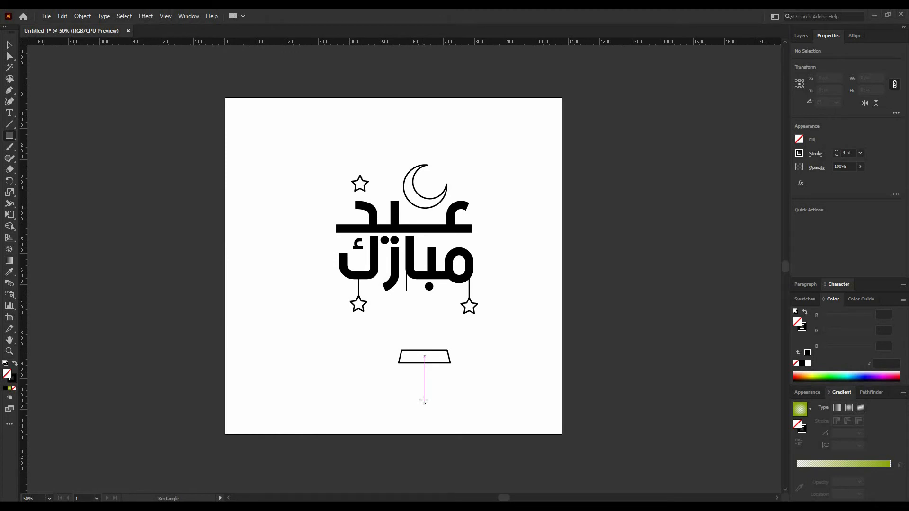
{"action": "left_click_drag", "start_coordinate": [424, 401], "coordinate": [437, 402]}
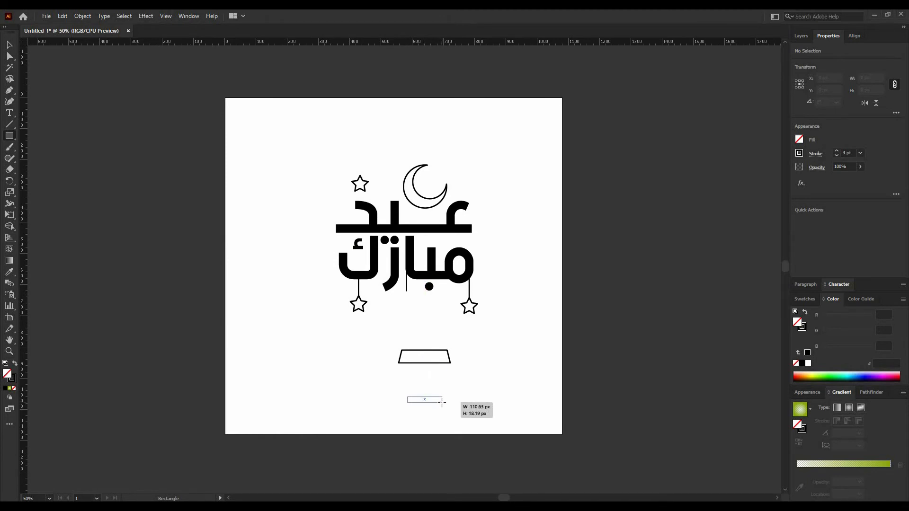
{"action": "left_click_drag", "start_coordinate": [442, 403], "coordinate": [443, 403]}
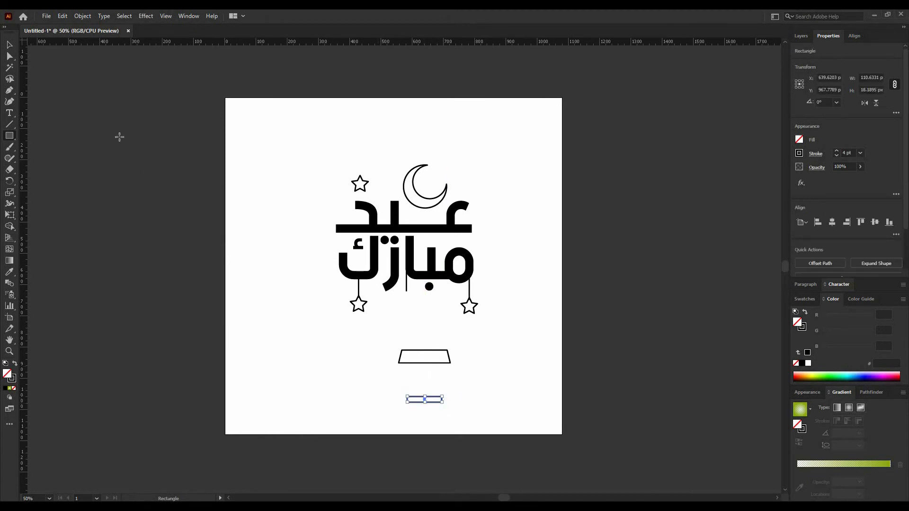
Move the flat rectangle's bottom corners inward and round them to form a shallow bowl-shaped lantern base.
{"action": "left_click", "coordinate": [406, 403]}
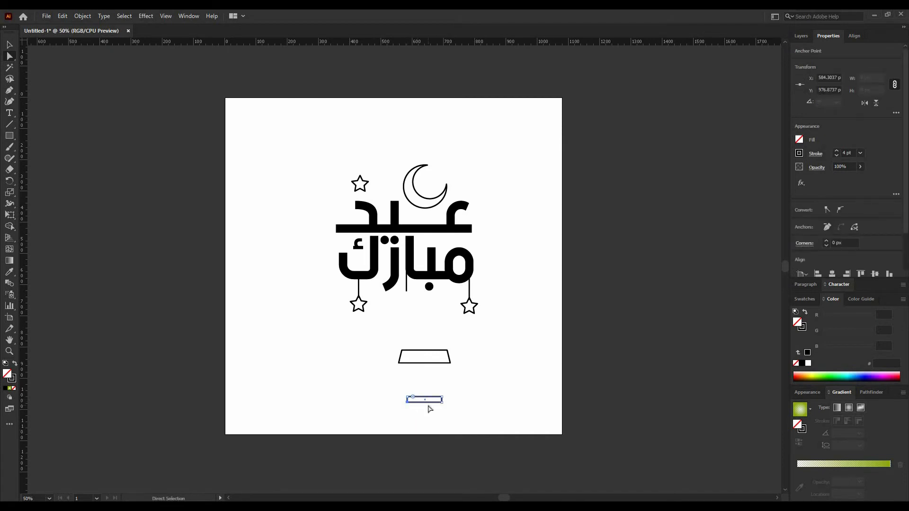
{"action": "key", "text": "Right"}
{"action": "key", "text": "Right"}
{"action": "key", "text": "Right"}
{"action": "key", "text": "Right"}
{"action": "key", "text": "Right"}
{"action": "key", "text": "Right"}
{"action": "key", "text": "Right"}
{"action": "left_click_drag", "start_coordinate": [442, 401], "coordinate": [441, 406]}
{"action": "key", "text": "Left"}
{"action": "key", "text": "Left"}
{"action": "left_click_drag", "start_coordinate": [433, 396], "coordinate": [481, 403]}
{"action": "left_click", "coordinate": [416, 406]}
{"action": "left_click", "coordinate": [337, 401]}
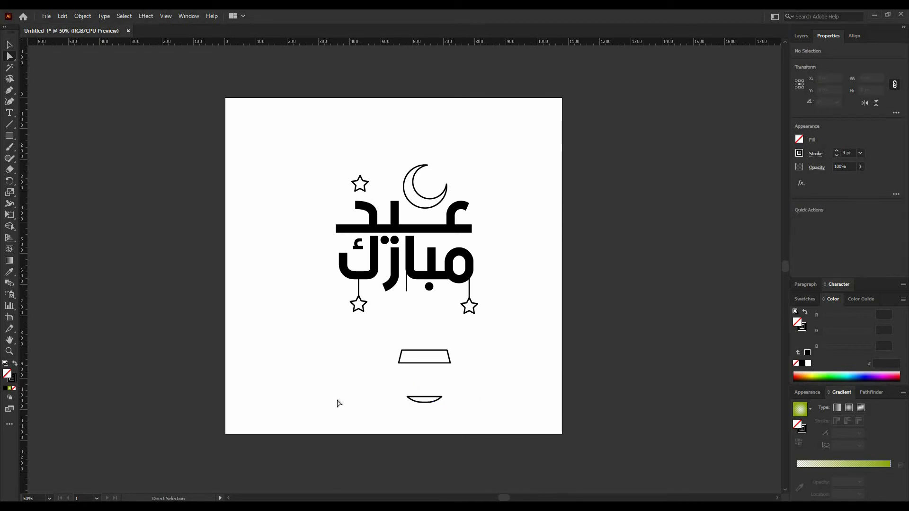
{"action": "left_click", "coordinate": [9, 135]}
{"action": "left_click_drag", "start_coordinate": [424, 381], "coordinate": [441, 397]}
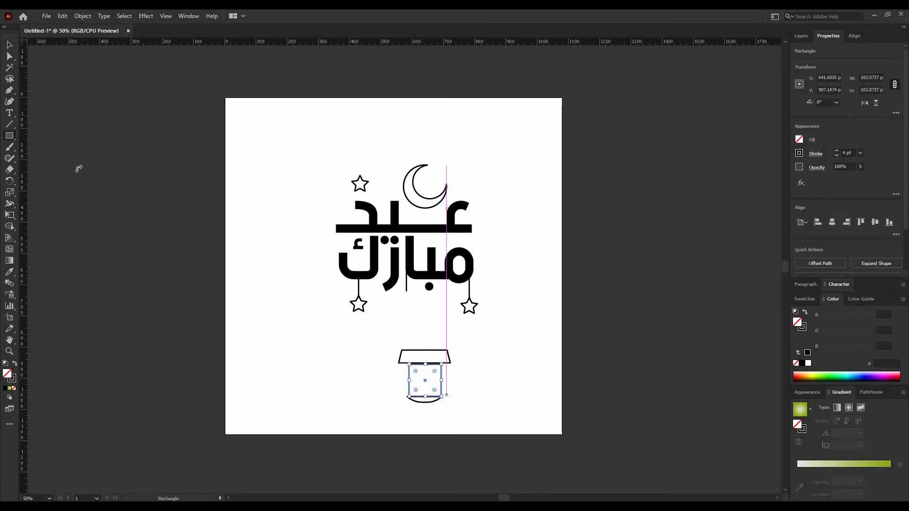
{"action": "left_click", "coordinate": [9, 56]}
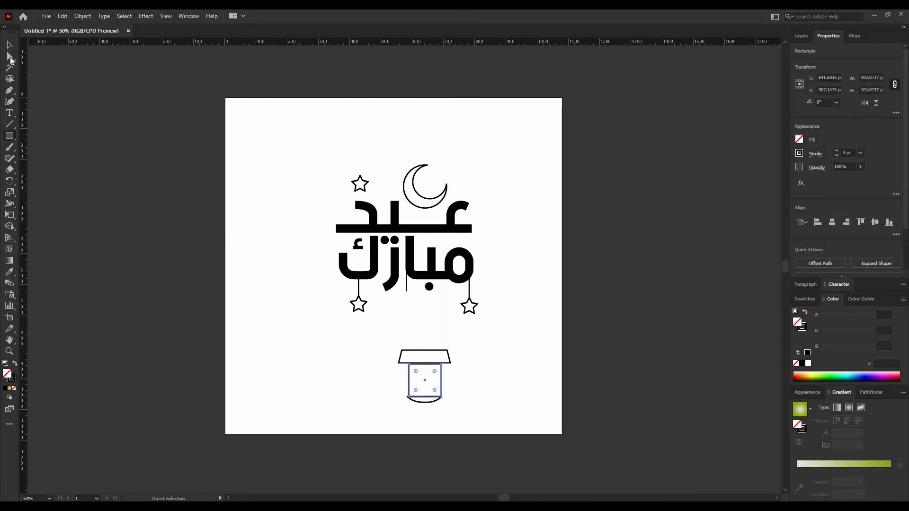
{"action": "left_click", "coordinate": [441, 365]}
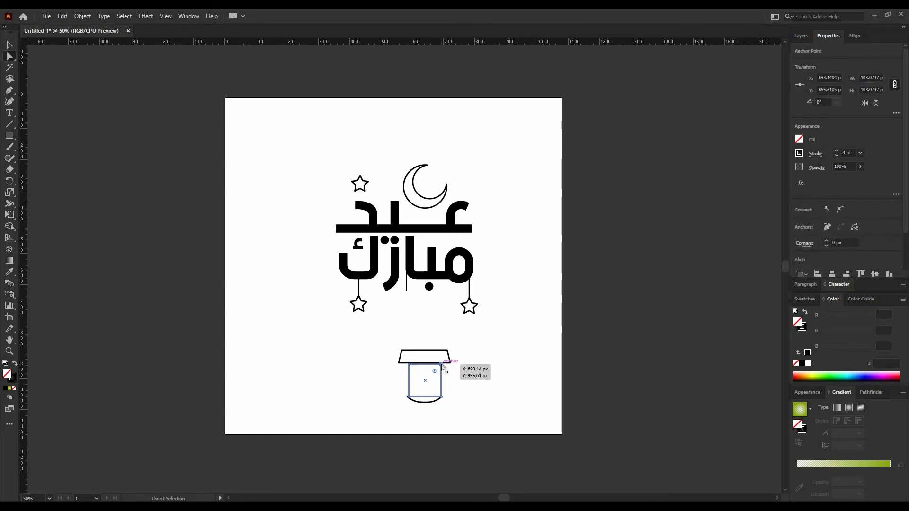
{"action": "key", "text": "Delete"}
{"action": "key", "text": "Delete"}
Draw a closed left-half lantern panel with the Pen tool between the trapezoid and the curved base, ending at their shared center line.
{"action": "key", "text": "p"}
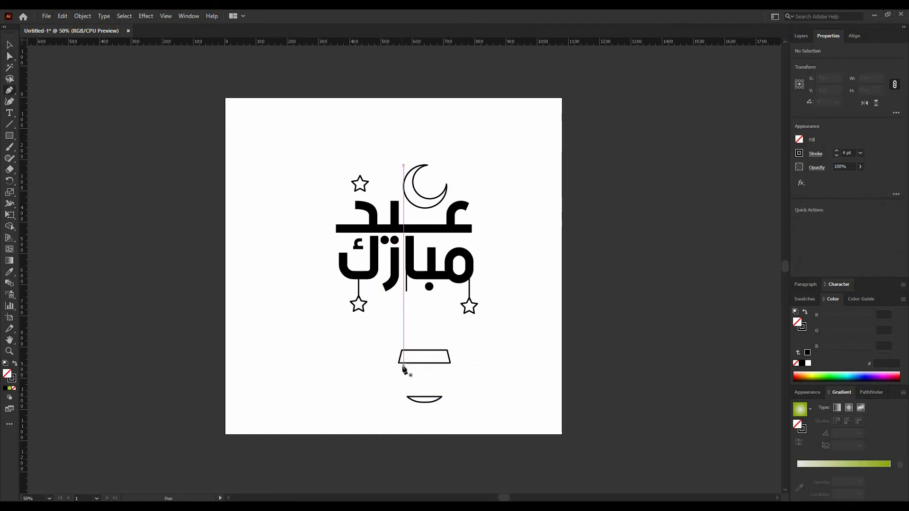
{"action": "left_click", "coordinate": [402, 363]}
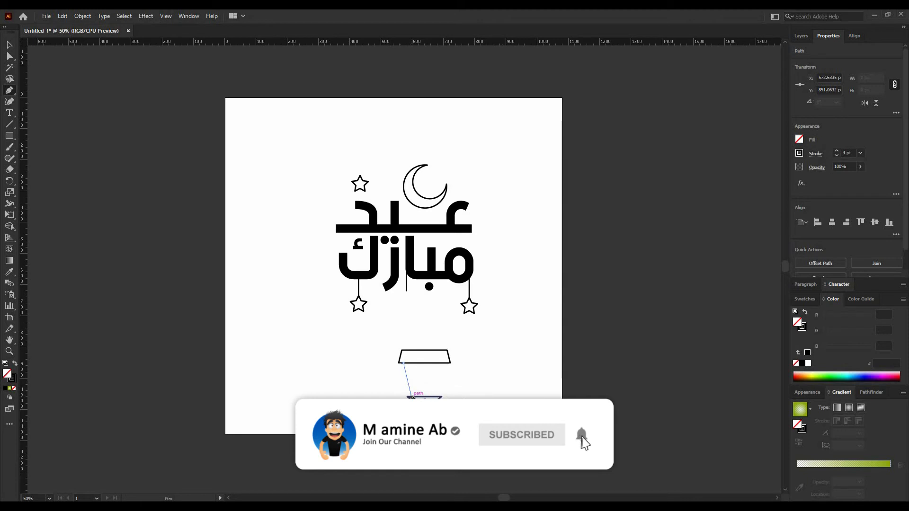
{"action": "left_click", "coordinate": [410, 397]}
{"action": "left_click_drag", "start_coordinate": [442, 397], "coordinate": [428, 400]}
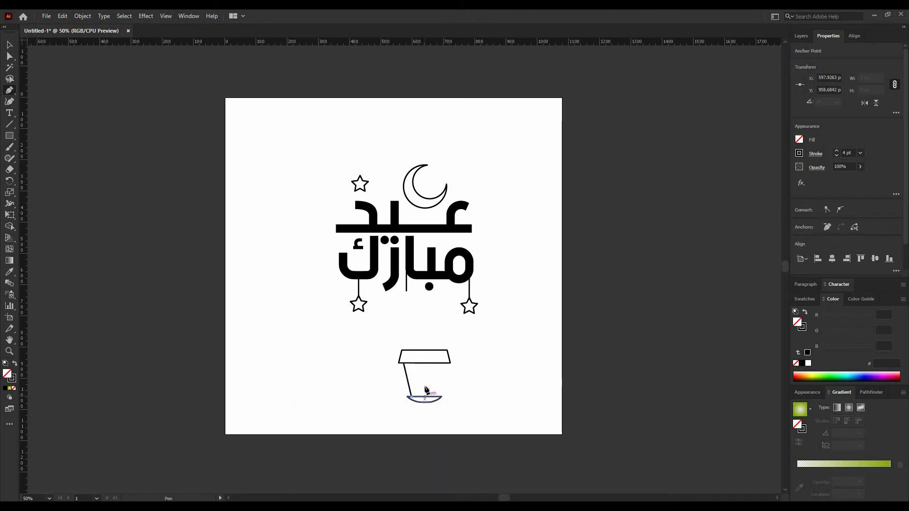
{"action": "left_click", "coordinate": [423, 363]}
{"action": "left_click", "coordinate": [403, 364]}
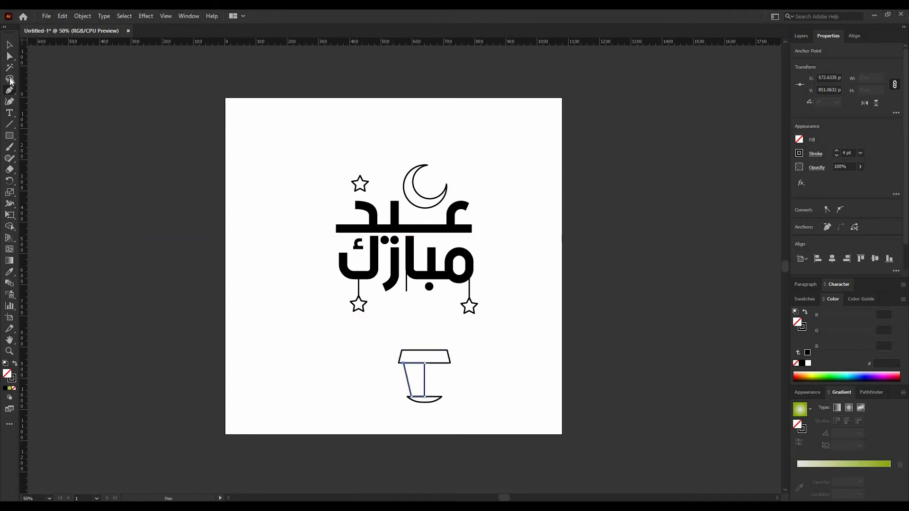
Shift the lower outer corner of the lantern's left panel about 6 px outward along the base, then clear the selection.
{"action": "left_click", "coordinate": [10, 57]}
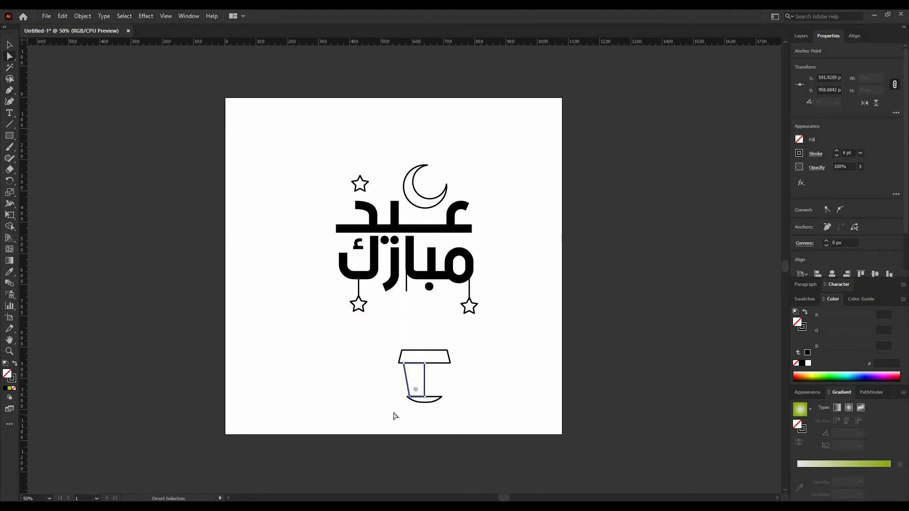
{"action": "left_click", "coordinate": [342, 391]}
{"action": "key", "text": "v"}
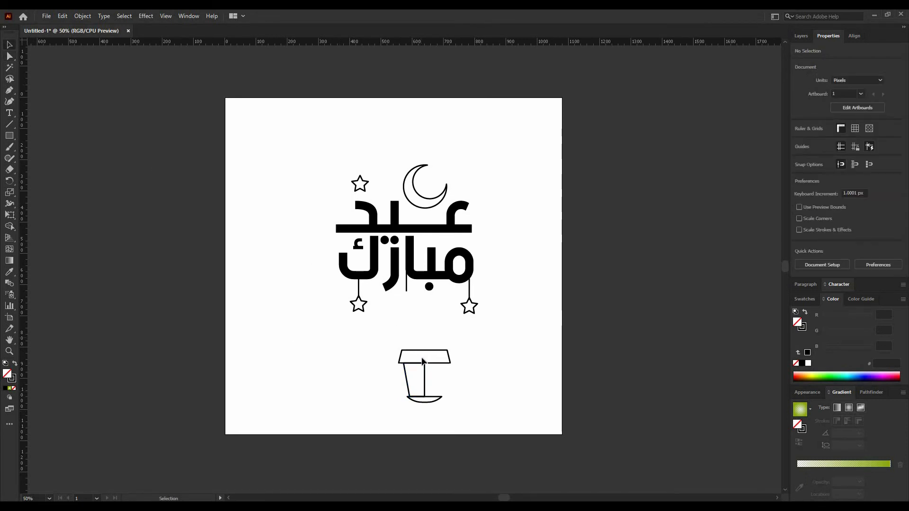
Duplicate the lantern's left panel, reflect the copy over the vertical axis and fit it against the center line as the right panel.
{"action": "left_click", "coordinate": [425, 386]}
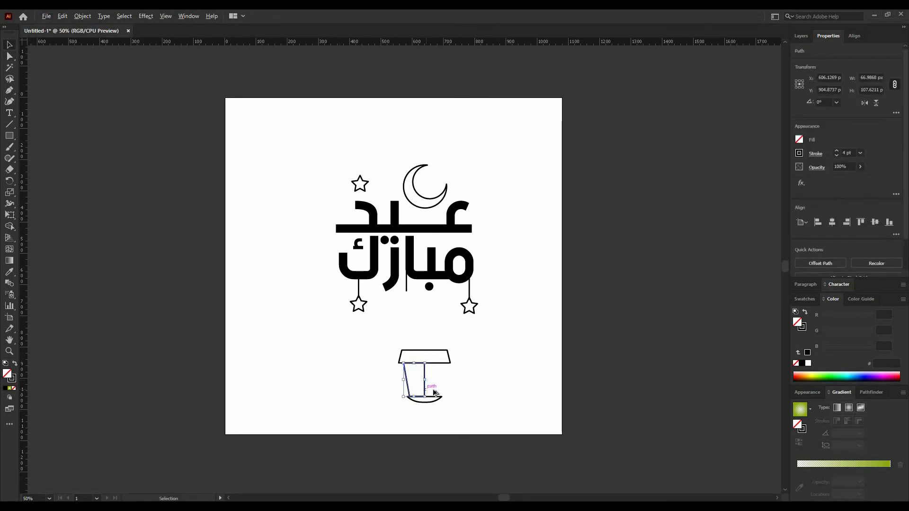
{"action": "left_click_drag", "start_coordinate": [434, 393], "coordinate": [481, 392]}
{"action": "right_click", "coordinate": [471, 389]}
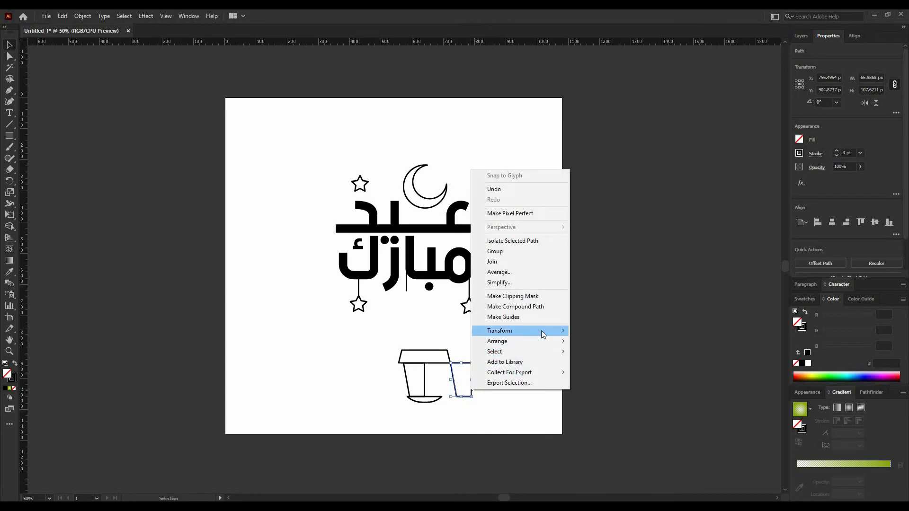
{"action": "mouse_move", "coordinate": [540, 330]}
{"action": "left_click", "coordinate": [618, 364]}
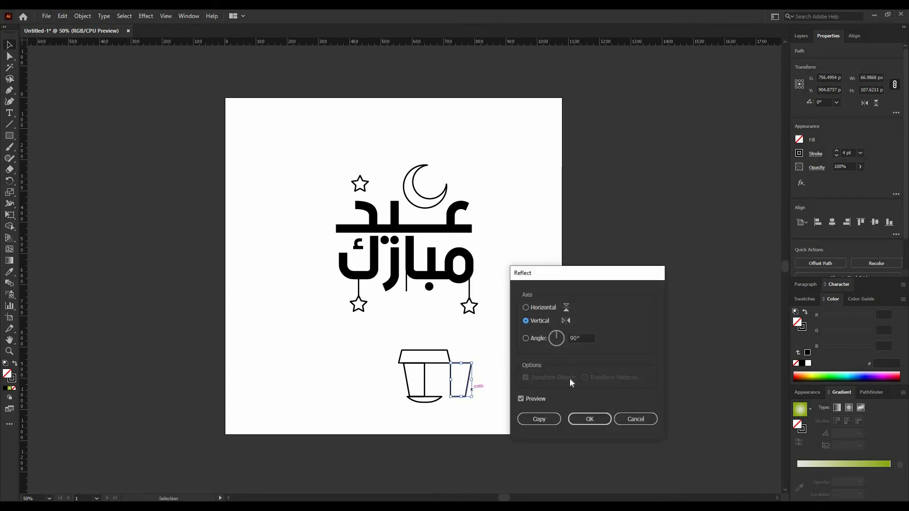
{"action": "left_click", "coordinate": [589, 420]}
{"action": "left_click", "coordinate": [476, 406]}
{"action": "left_click_drag", "start_coordinate": [467, 388], "coordinate": [433, 385]}
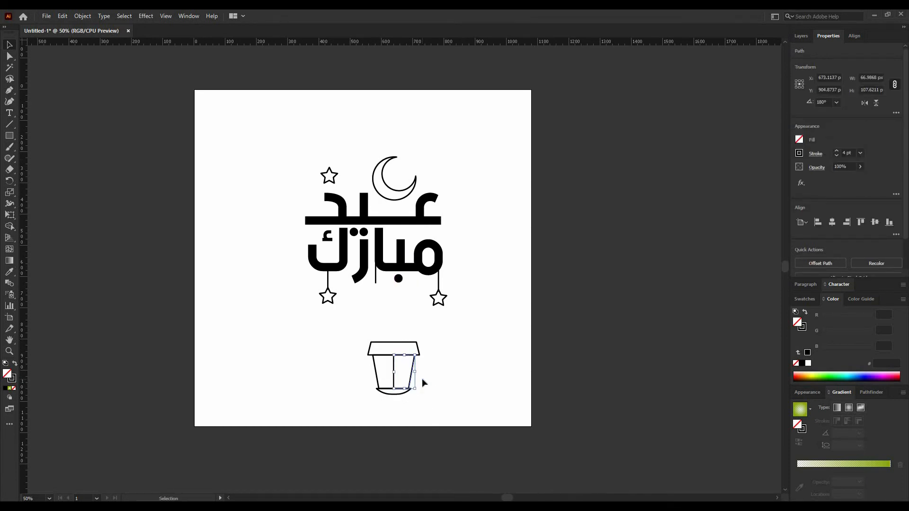
{"action": "left_click", "coordinate": [421, 378]}
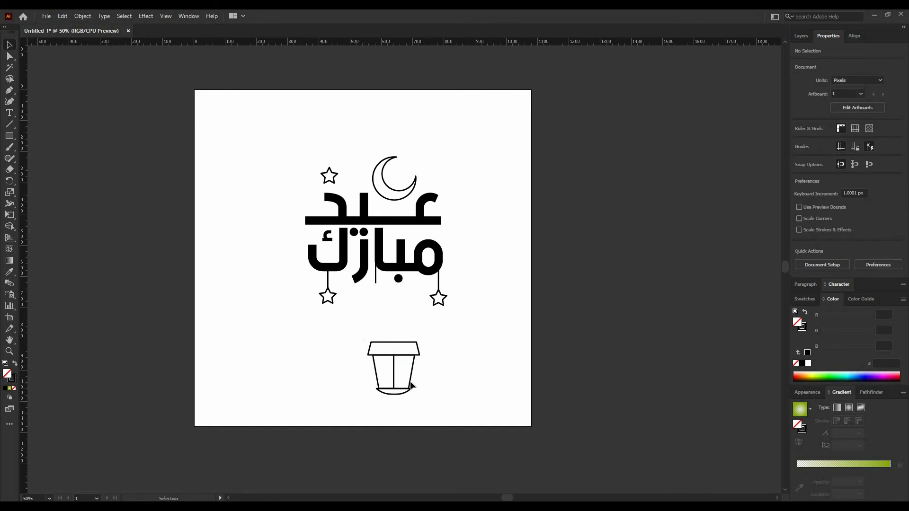
Scale the whole lantern down to about 86 by 86 px and move it onto the middle hanging line under the lettering.
{"action": "left_click_drag", "start_coordinate": [362, 338], "coordinate": [397, 369]}
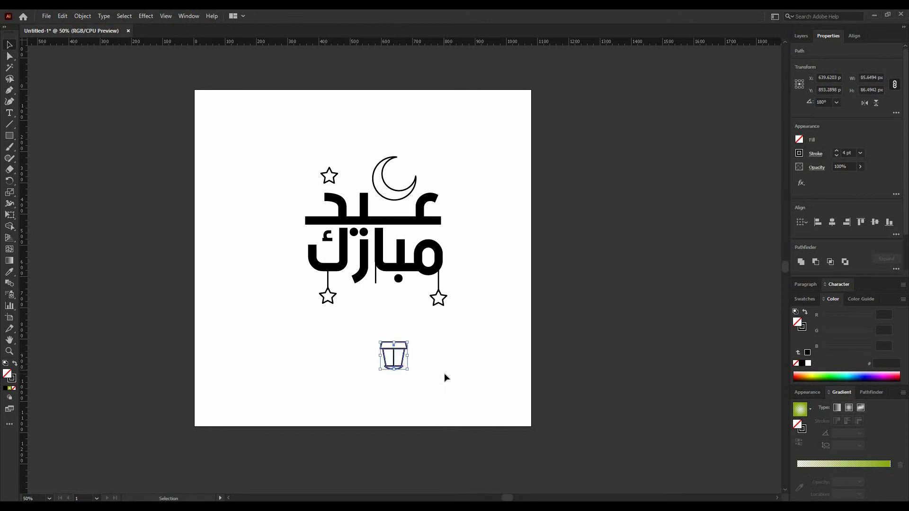
{"action": "left_click", "coordinate": [444, 374]}
{"action": "left_click_drag", "start_coordinate": [432, 328], "coordinate": [379, 386]}
{"action": "left_click_drag", "start_coordinate": [401, 351], "coordinate": [383, 291]}
{"action": "left_click", "coordinate": [392, 332]}
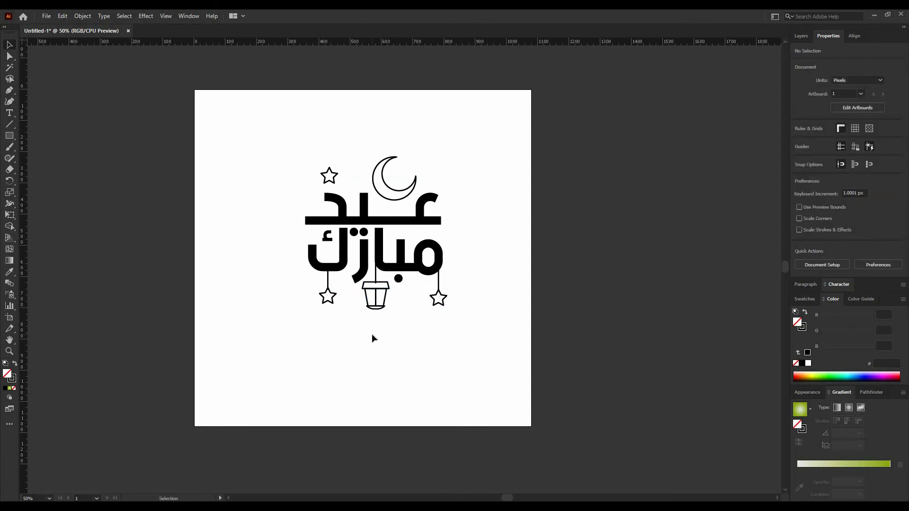
Lower the lantern to meet the end of its hanging line and stretch its panels and base to about 73 px tall.
{"action": "left_click", "coordinate": [382, 307]}
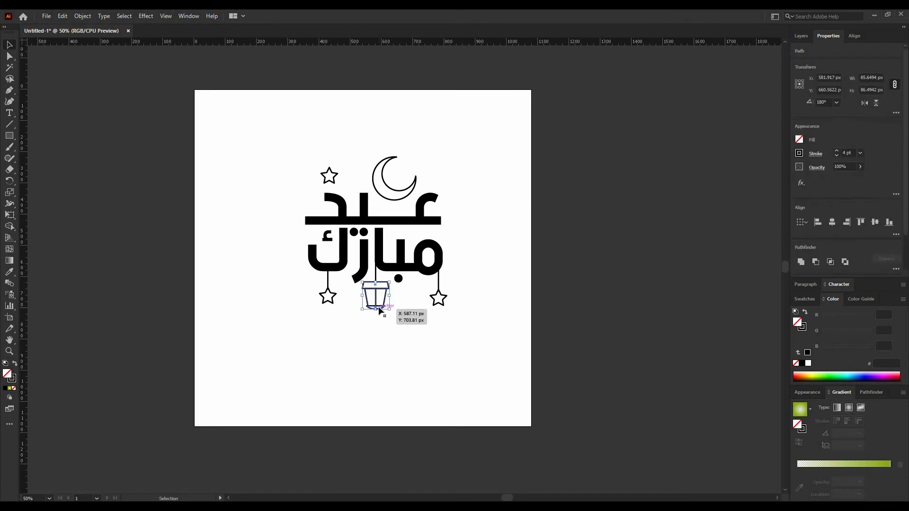
{"action": "left_click_drag", "start_coordinate": [380, 305], "coordinate": [378, 287]}
{"action": "left_click", "coordinate": [375, 274]}
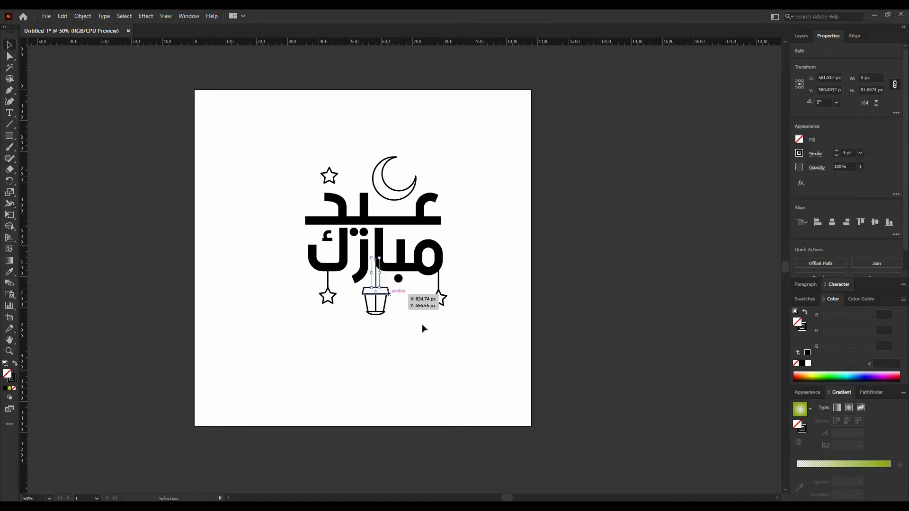
{"action": "left_click", "coordinate": [416, 353]}
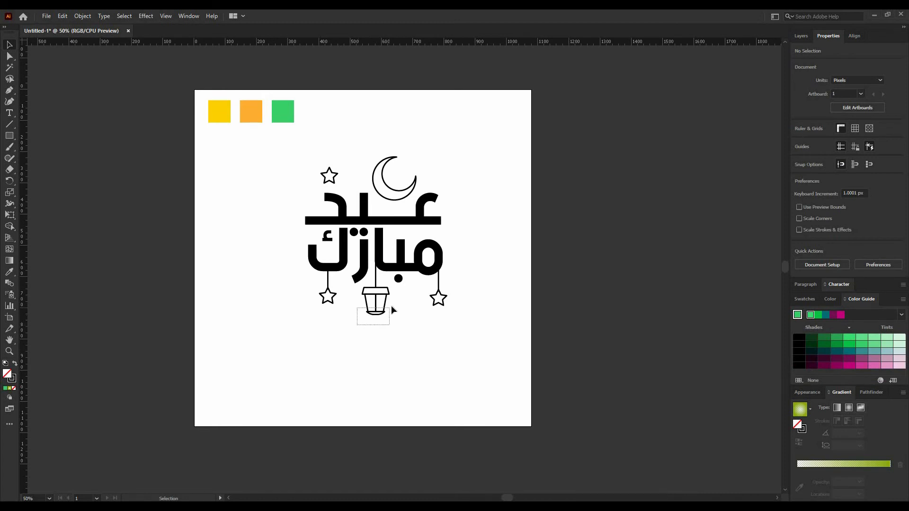
{"action": "left_click_drag", "start_coordinate": [391, 309], "coordinate": [377, 320]}
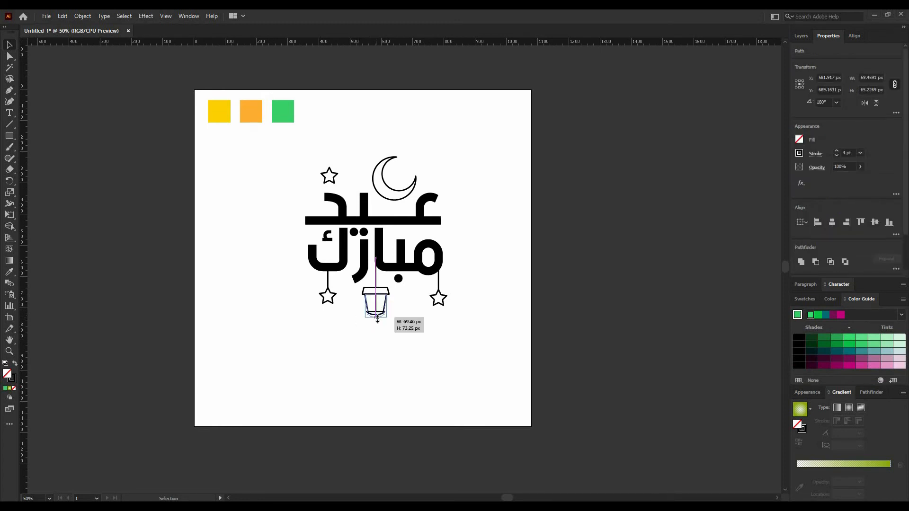
{"action": "left_click", "coordinate": [406, 333]}
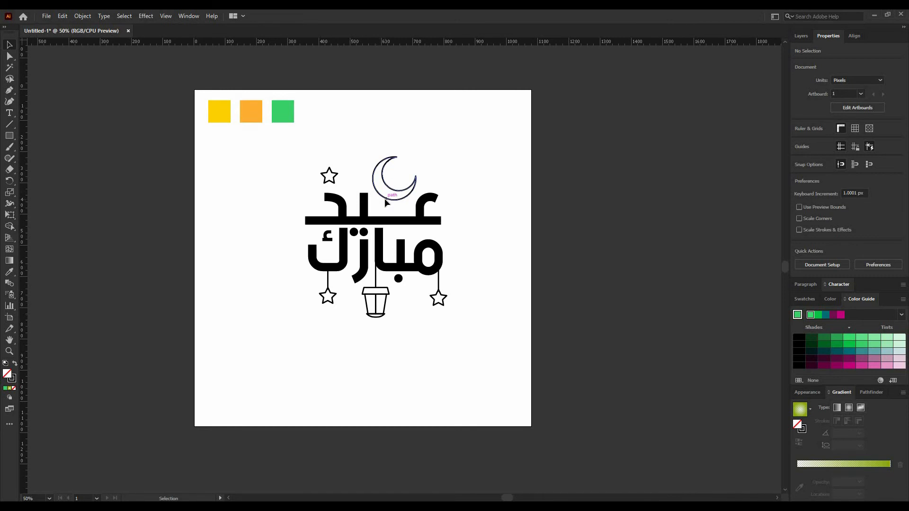
Fill the crescent moon with the yellow sample square's color using the Eyedropper.
{"action": "left_click", "coordinate": [385, 201]}
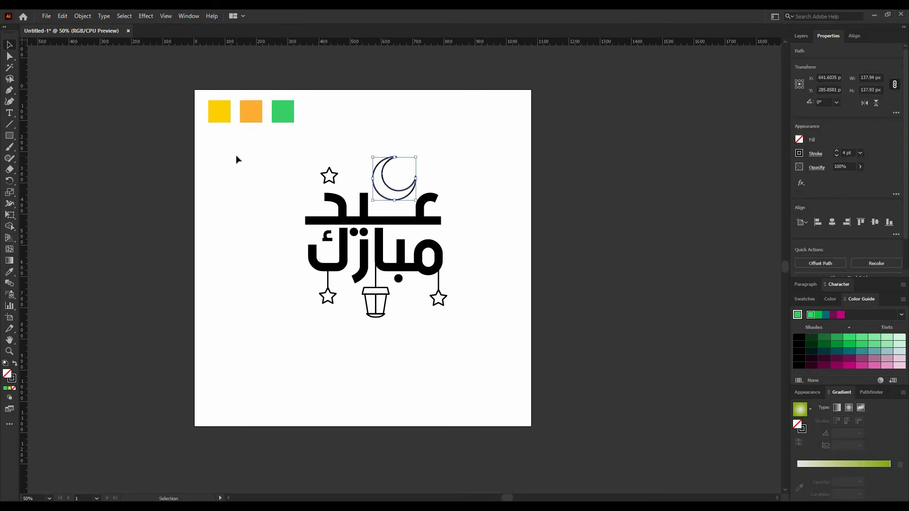
{"action": "left_click", "coordinate": [10, 272]}
{"action": "left_click", "coordinate": [220, 110]}
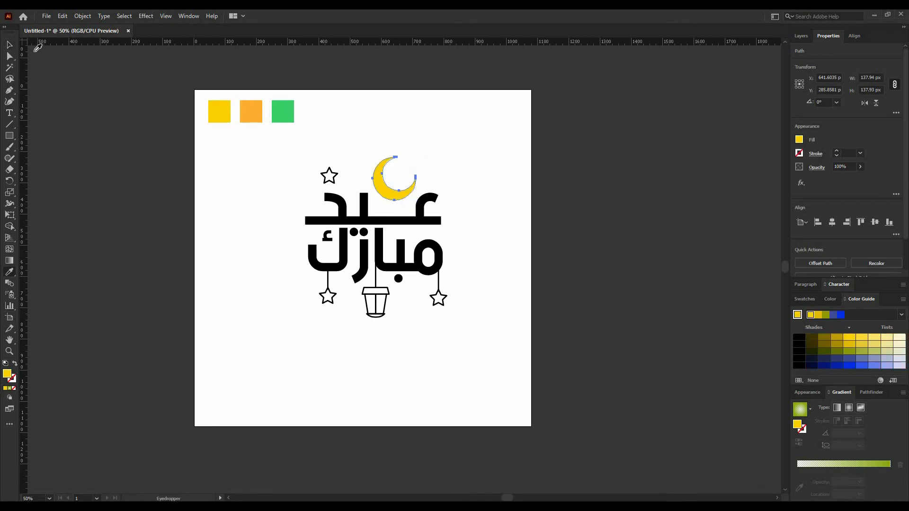
{"action": "key", "text": "v"}
Fill the three stars and the lantern's left panel with the yellow sample color.
{"action": "left_click", "coordinate": [328, 180]}
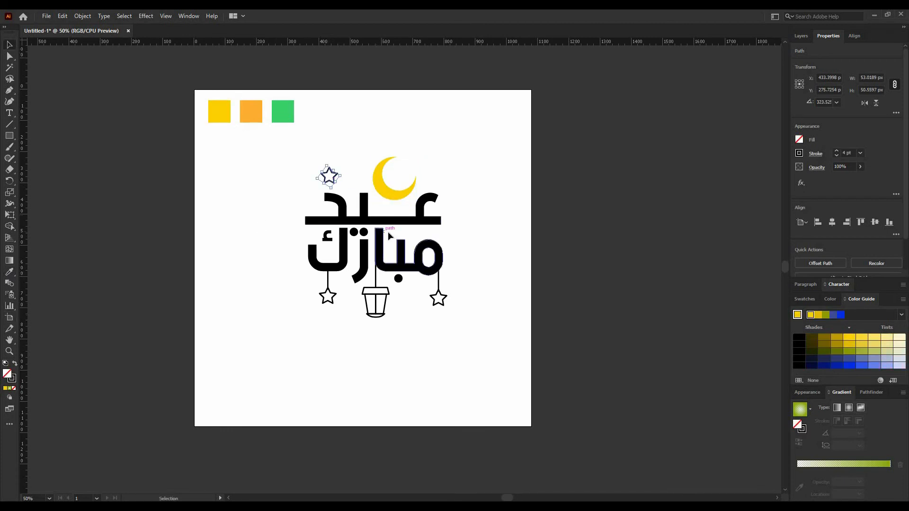
{"action": "left_click", "coordinate": [332, 304], "text": "shift"}
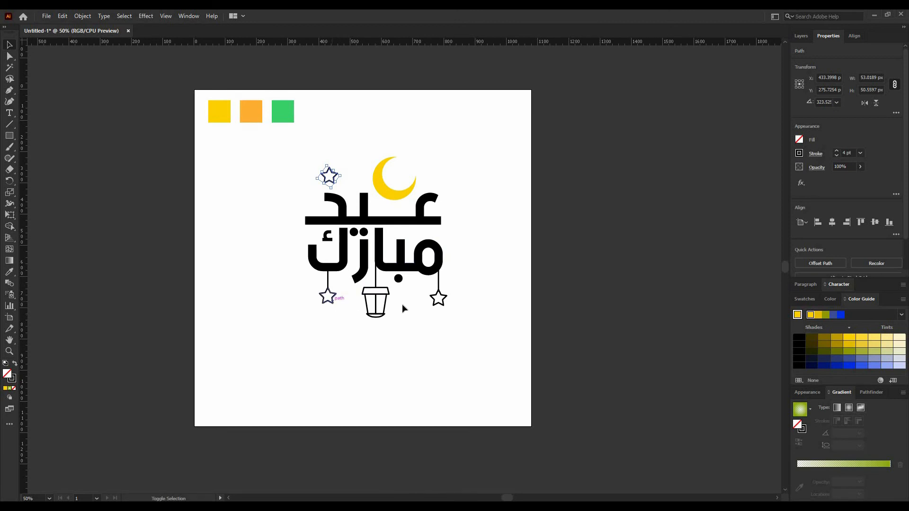
{"action": "left_click", "coordinate": [440, 299], "text": "shift"}
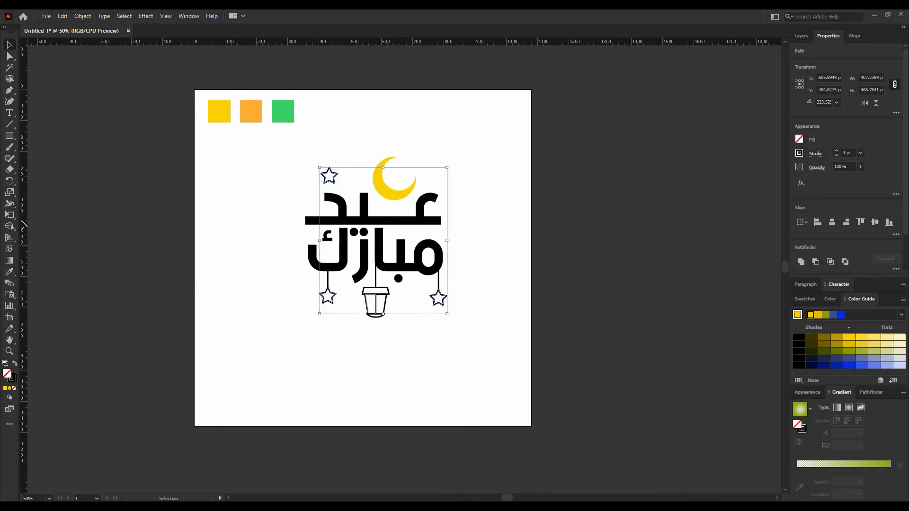
{"action": "left_click", "coordinate": [9, 274]}
{"action": "left_click", "coordinate": [214, 112]}
{"action": "key", "text": "v"}
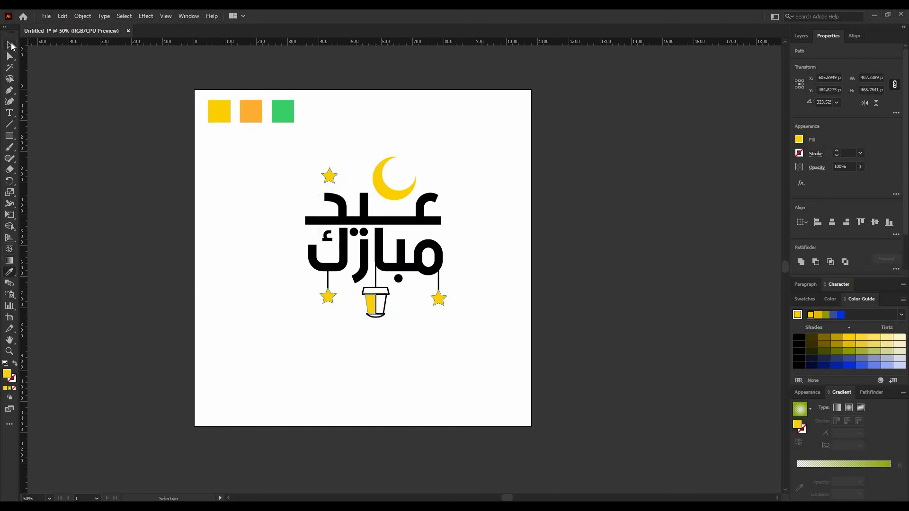
Give the crescent moon, the three stars and the lantern's left panel a 4 pt black stroke, then clear the selection.
{"action": "left_click", "coordinate": [374, 185], "text": "shift"}
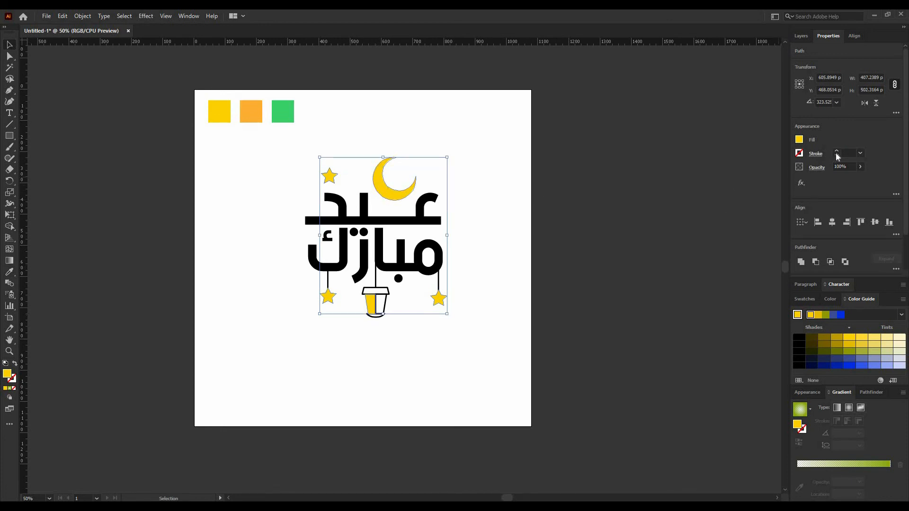
{"action": "left_click", "coordinate": [836, 152]}
{"action": "left_click", "coordinate": [837, 152]}
{"action": "left_click", "coordinate": [836, 151]}
{"action": "left_click", "coordinate": [836, 152]}
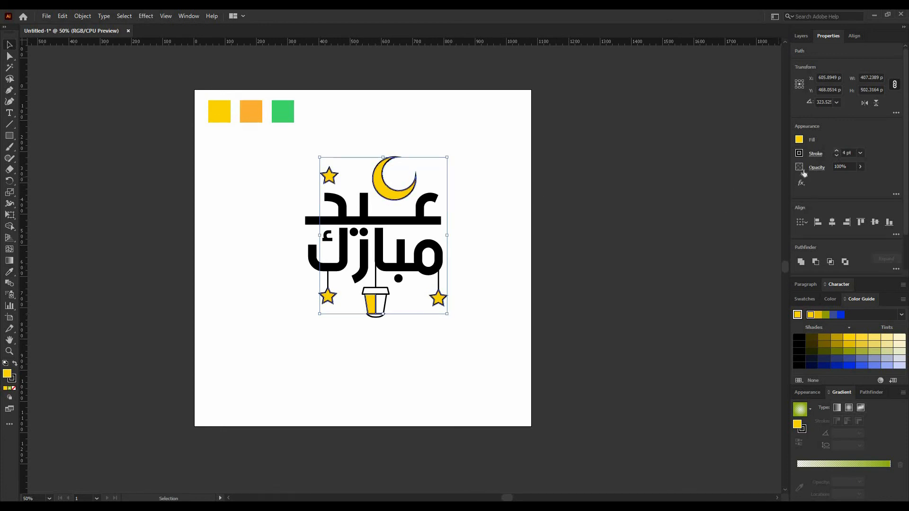
{"action": "left_click", "coordinate": [386, 298]}
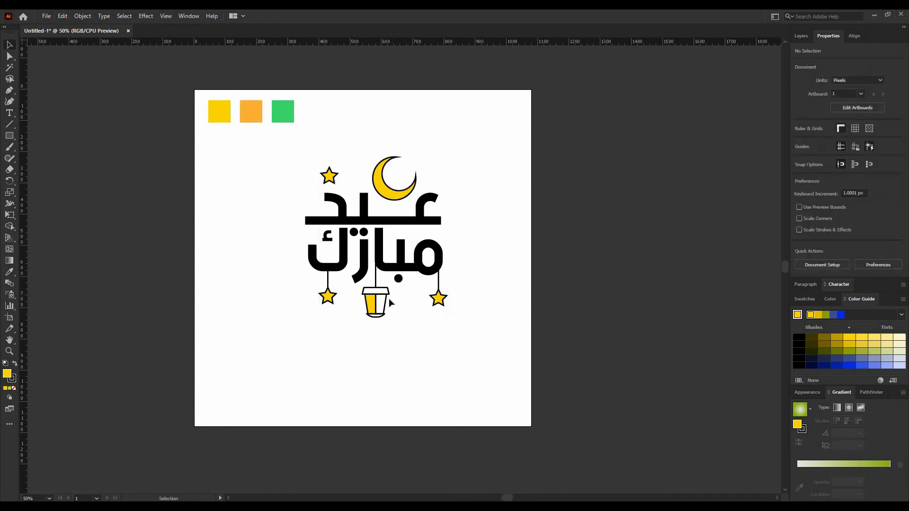
Try the green sample color as the fill of the lantern's right panel.
{"action": "left_click", "coordinate": [7, 273]}
{"action": "left_click", "coordinate": [280, 110]}
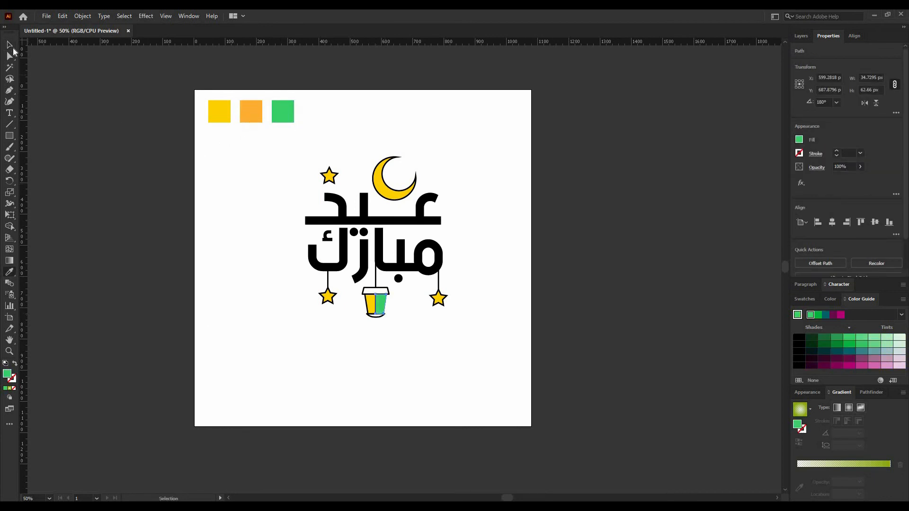
{"action": "left_click", "coordinate": [10, 46]}
Fill the lantern's right panel with the orange sample color and give it a 4 pt black stroke.
{"action": "left_click", "coordinate": [9, 271]}
{"action": "left_click", "coordinate": [253, 109]}
{"action": "left_click", "coordinate": [9, 46]}
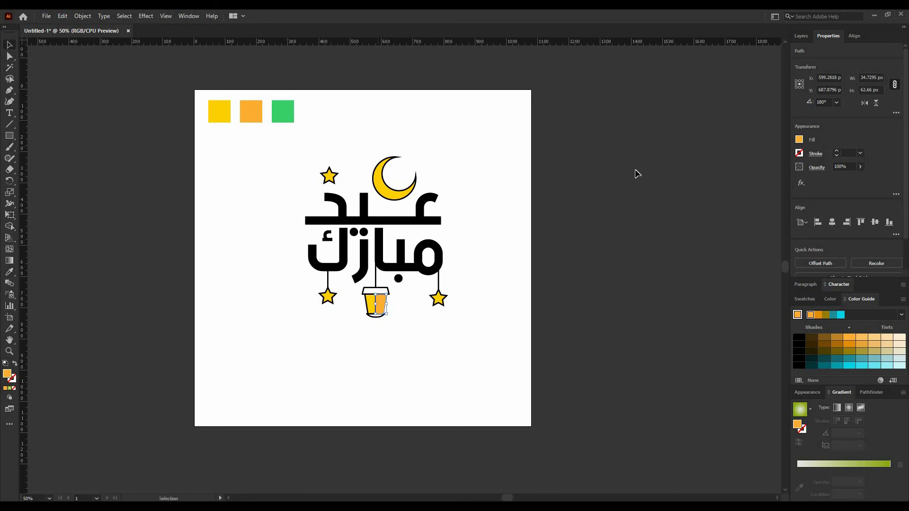
{"action": "left_click", "coordinate": [836, 151]}
{"action": "left_click", "coordinate": [836, 150]}
{"action": "left_click", "coordinate": [835, 150]}
{"action": "left_click", "coordinate": [836, 151]}
{"action": "left_click", "coordinate": [835, 151]}
{"action": "left_click", "coordinate": [405, 377]}
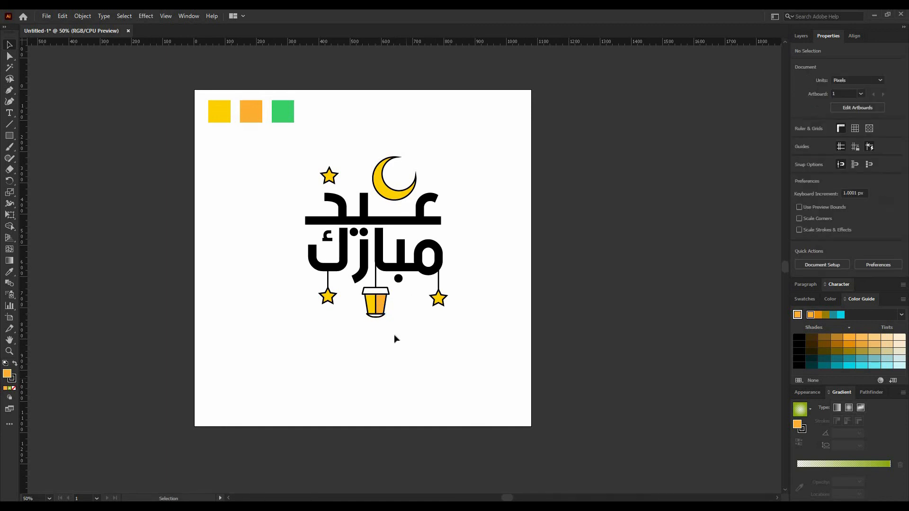
Fill the lantern's trapezoid top and curved base with the green sample color.
{"action": "left_click", "coordinate": [381, 313]}
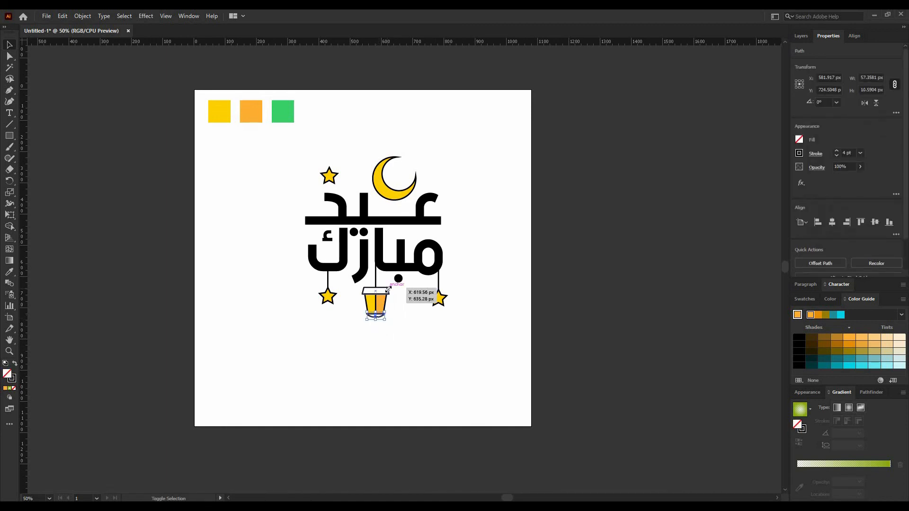
{"action": "left_click", "coordinate": [9, 271]}
{"action": "left_click", "coordinate": [278, 116]}
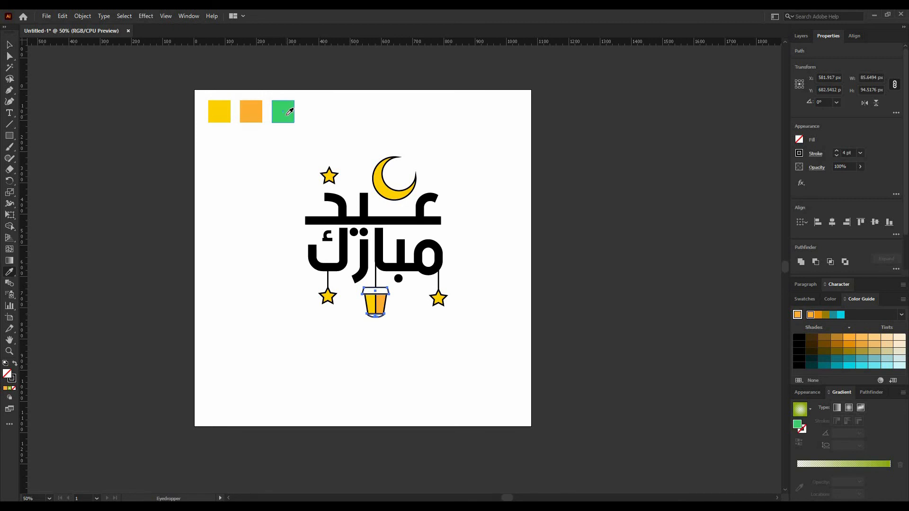
{"action": "key", "text": "v"}
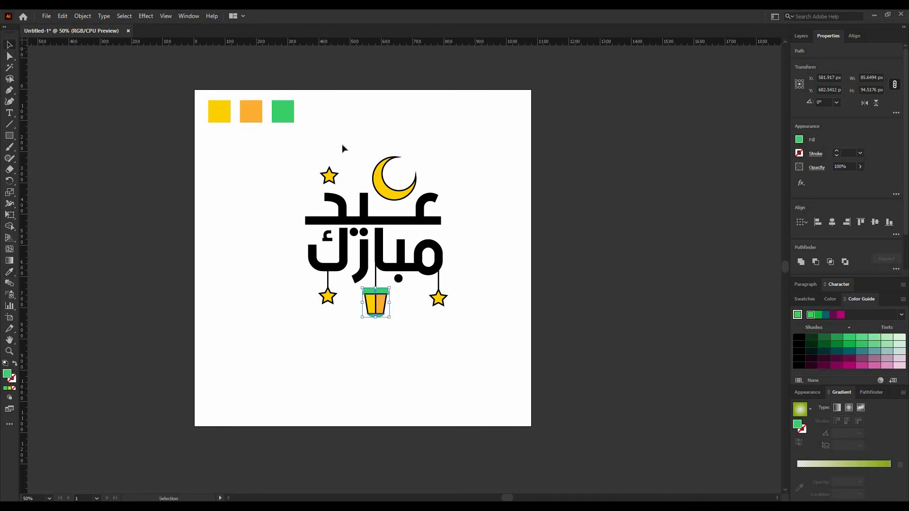
Give the green lantern top and base a 4 pt black stroke aligned to the outside.
{"action": "left_click", "coordinate": [836, 150]}
{"action": "left_click", "coordinate": [814, 154]}
{"action": "left_click", "coordinate": [775, 202]}
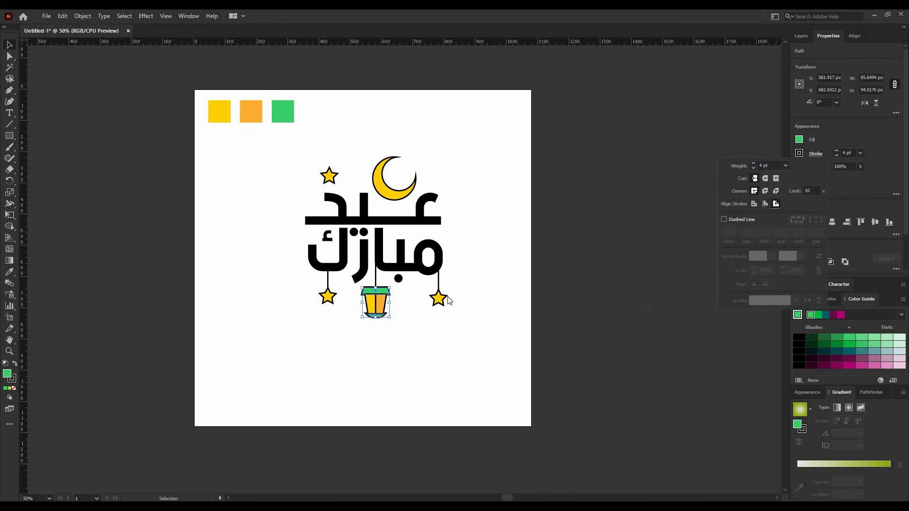
{"action": "left_click", "coordinate": [395, 315]}
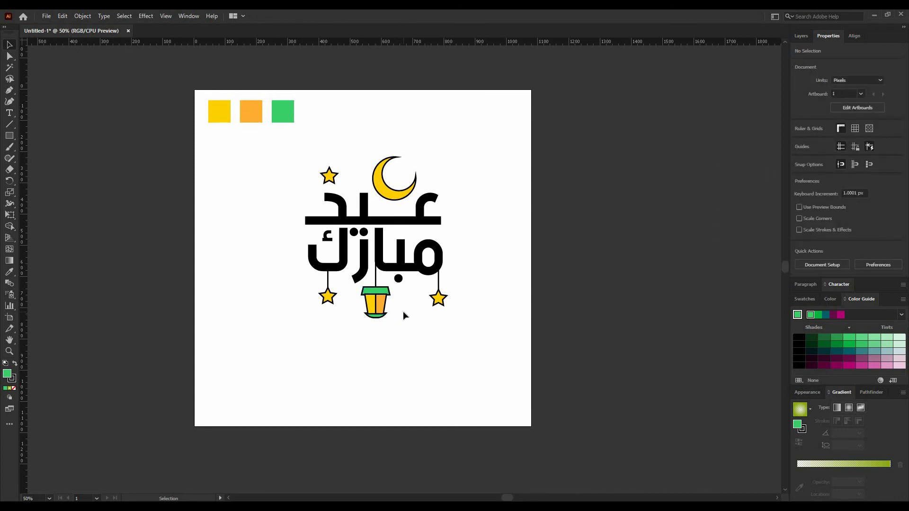
Send the lantern's yellow and orange panels to the back, behind the green top and base.
{"action": "right_click", "coordinate": [370, 305]}
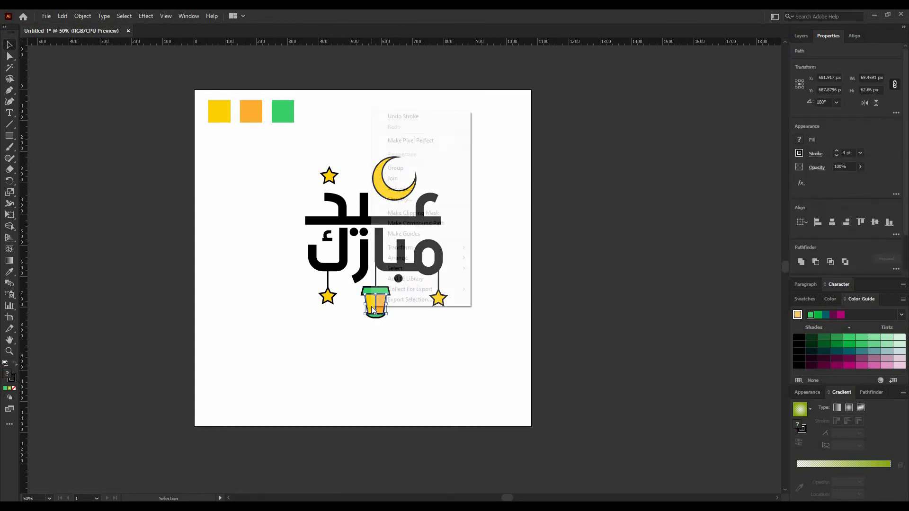
{"action": "mouse_move", "coordinate": [425, 258]}
{"action": "left_click", "coordinate": [498, 286]}
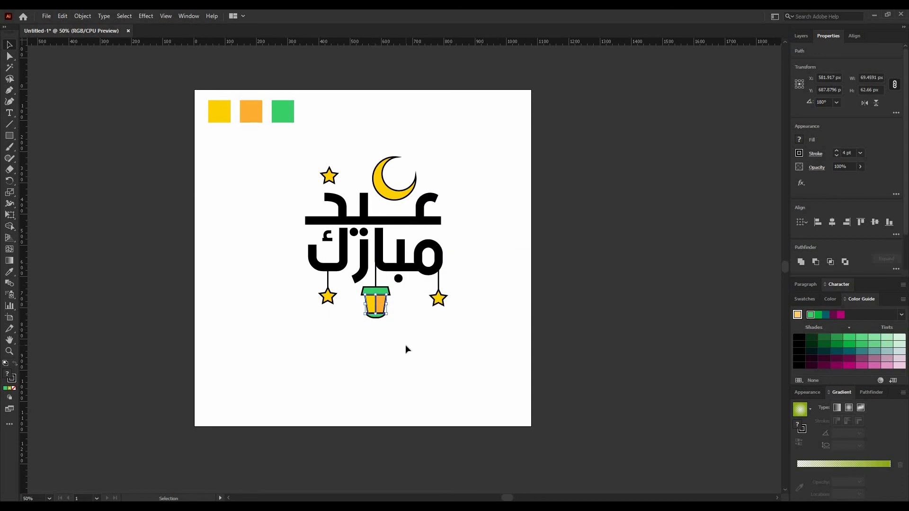
{"action": "left_click", "coordinate": [405, 346]}
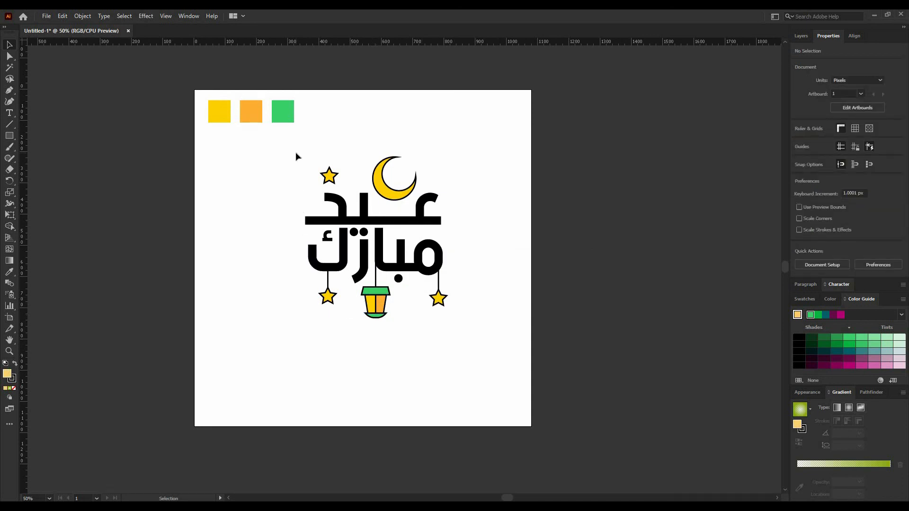
Group the lettering with the moon, stars and lantern, and center the group horizontally and vertically on the artboard.
{"action": "left_click_drag", "start_coordinate": [295, 152], "coordinate": [487, 337]}
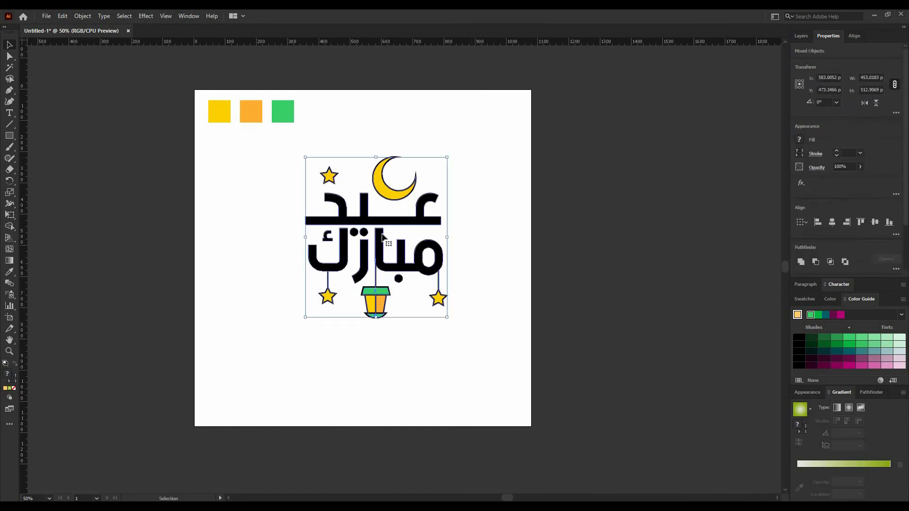
{"action": "right_click", "coordinate": [396, 230]}
{"action": "left_click", "coordinate": [436, 297]}
{"action": "left_click", "coordinate": [832, 226]}
{"action": "left_click", "coordinate": [874, 221]}
{"action": "left_click", "coordinate": [458, 178]}
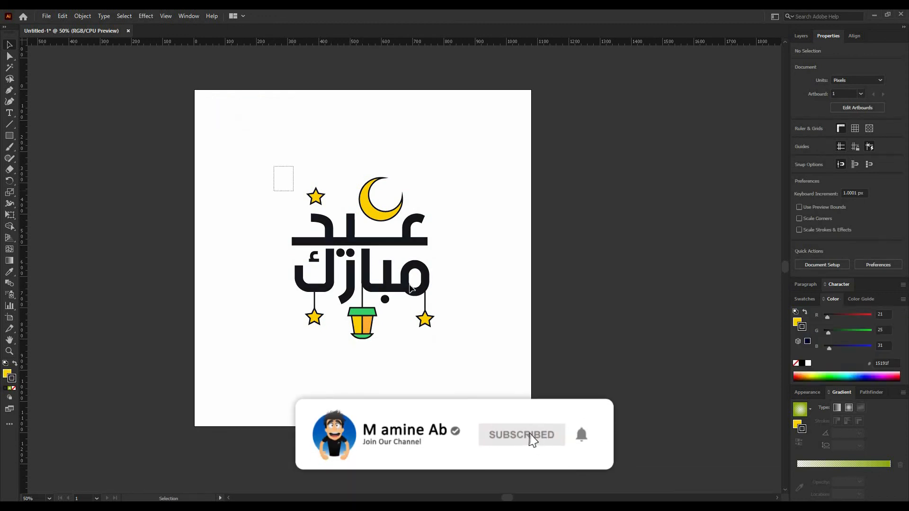
Expand the appearance of the whole grouped Eid Mubarak design, and expand its objects and strokes into filled shapes.
{"action": "left_click_drag", "start_coordinate": [274, 166], "coordinate": [471, 357]}
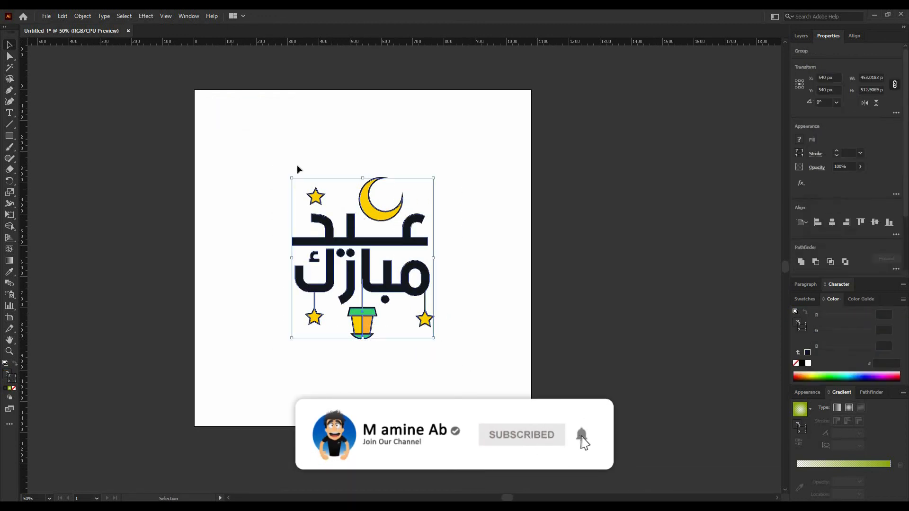
{"action": "left_click", "coordinate": [83, 16]}
{"action": "left_click", "coordinate": [119, 138]}
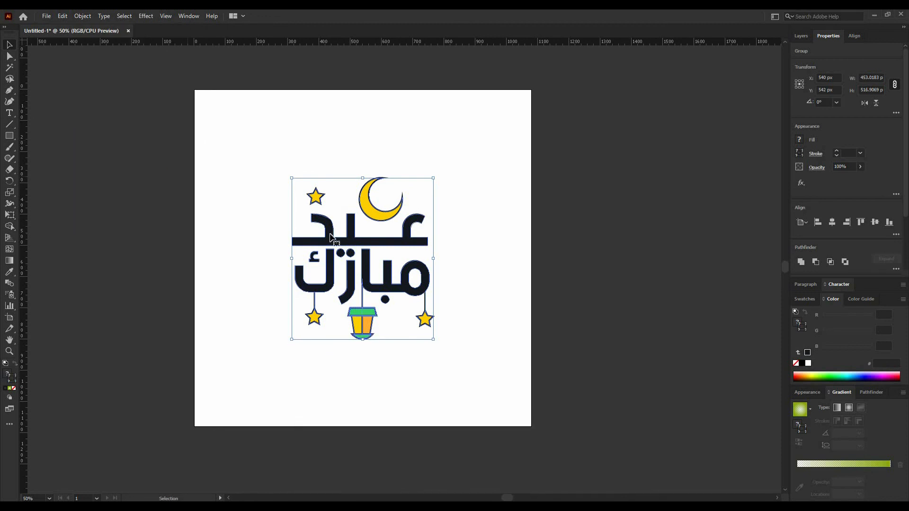
{"action": "left_click", "coordinate": [84, 16]}
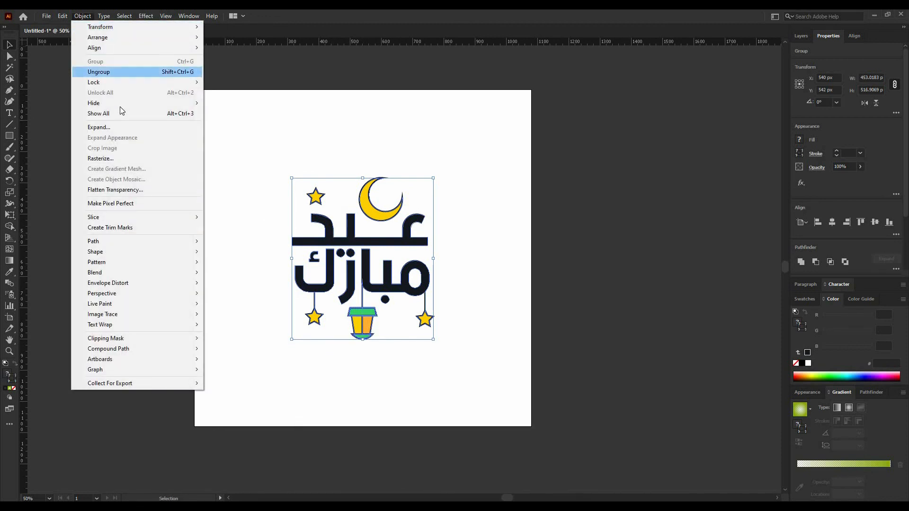
{"action": "left_click", "coordinate": [129, 127]}
{"action": "left_click", "coordinate": [435, 316]}
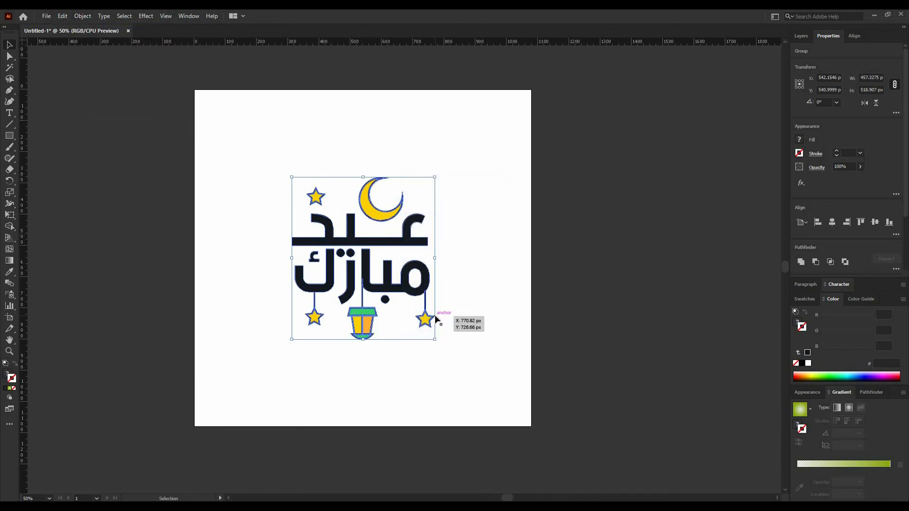
Scale the expanded design up proportionally from its center so it fills more of the artboard, and deselect it.
{"action": "left_click_drag", "start_coordinate": [363, 339], "coordinate": [362, 356]}
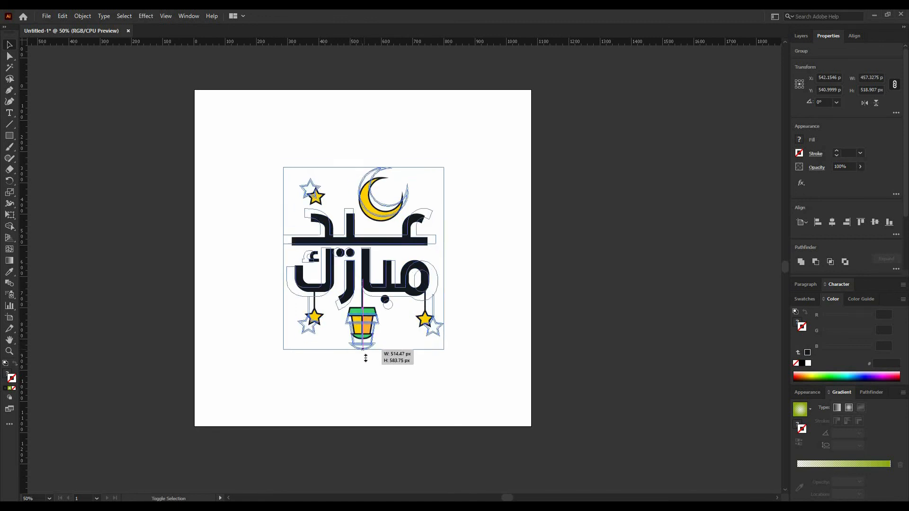
{"action": "left_click", "coordinate": [492, 303]}
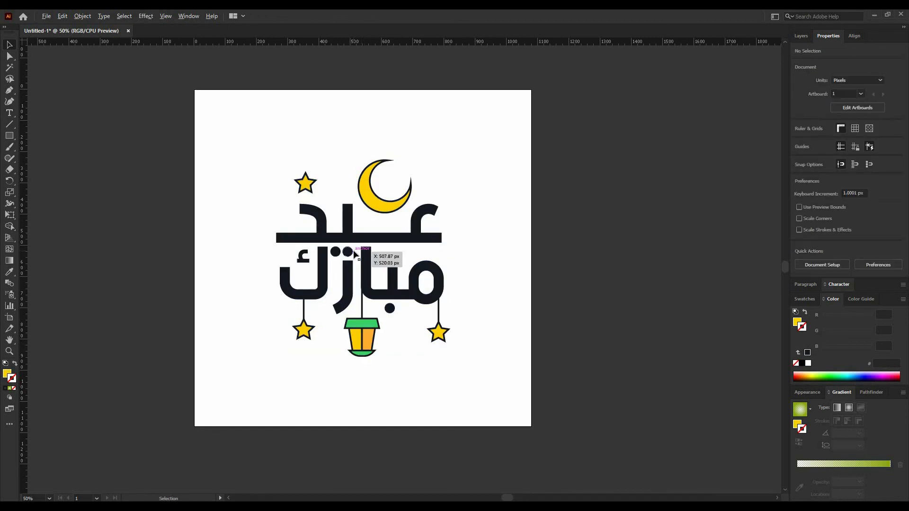
{"action": "scroll", "coordinate": [353, 250], "scroll_direction": "down", "scroll_amount": 1}
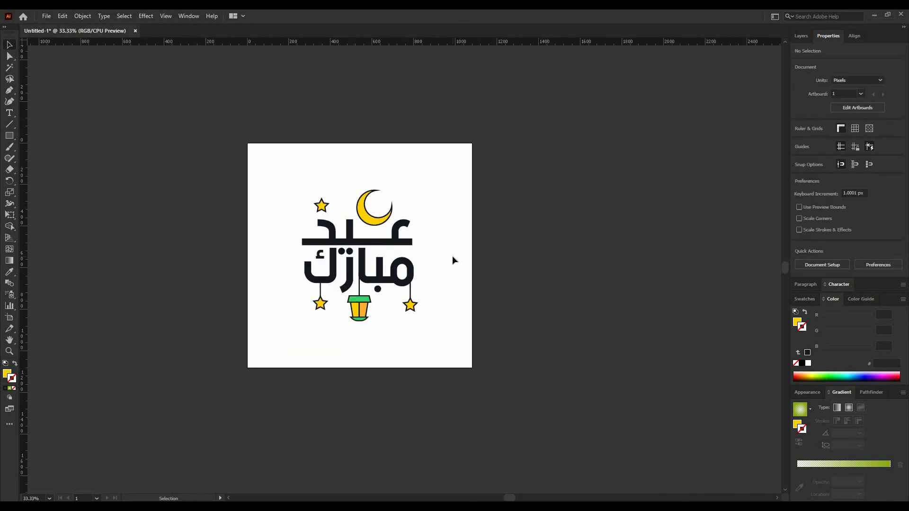